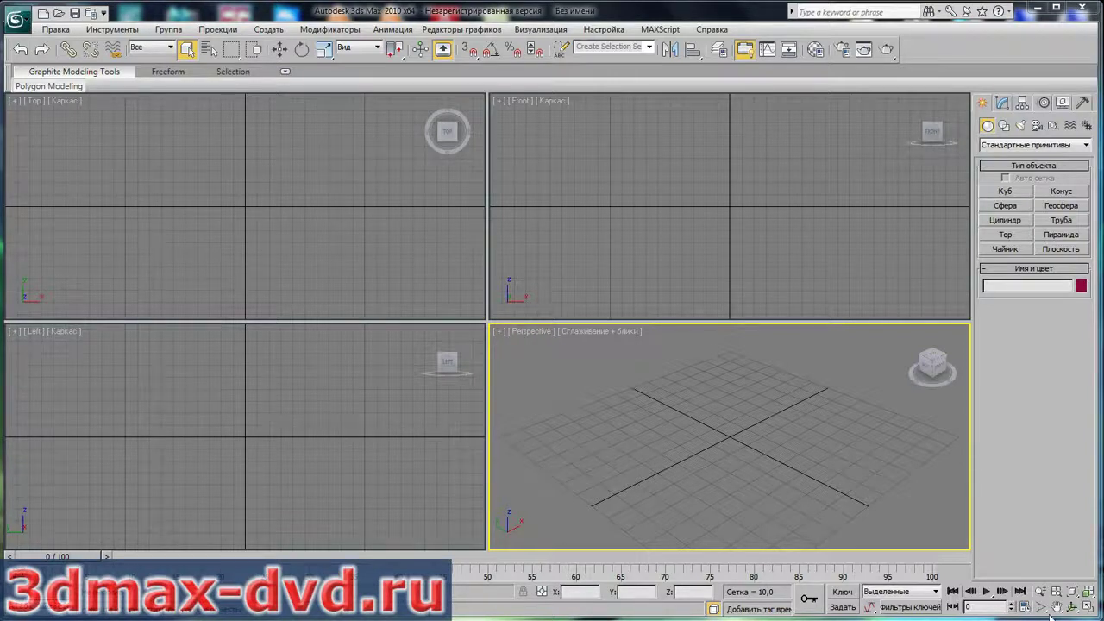
- Create a flat box slab about 140 long, 133 wide and 9.7 high, centred on the perspective grid
{"action": "left_click", "coordinate": [1004, 192]}
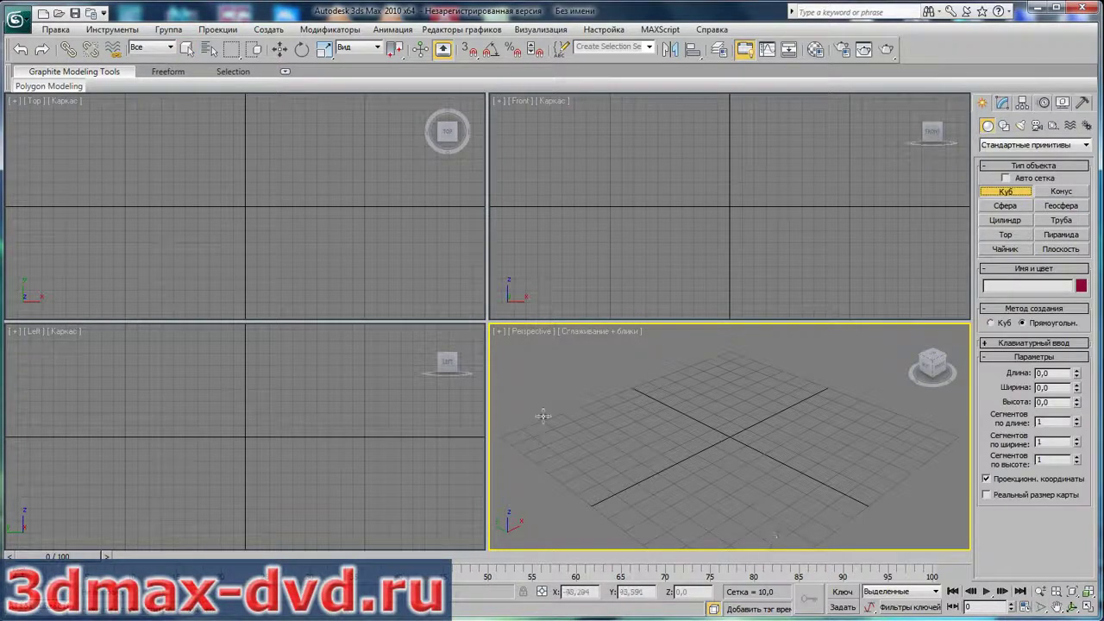
{"action": "left_click_drag", "start_coordinate": [510, 431], "coordinate": [957, 438]}
{"action": "left_click", "coordinate": [952, 416]}
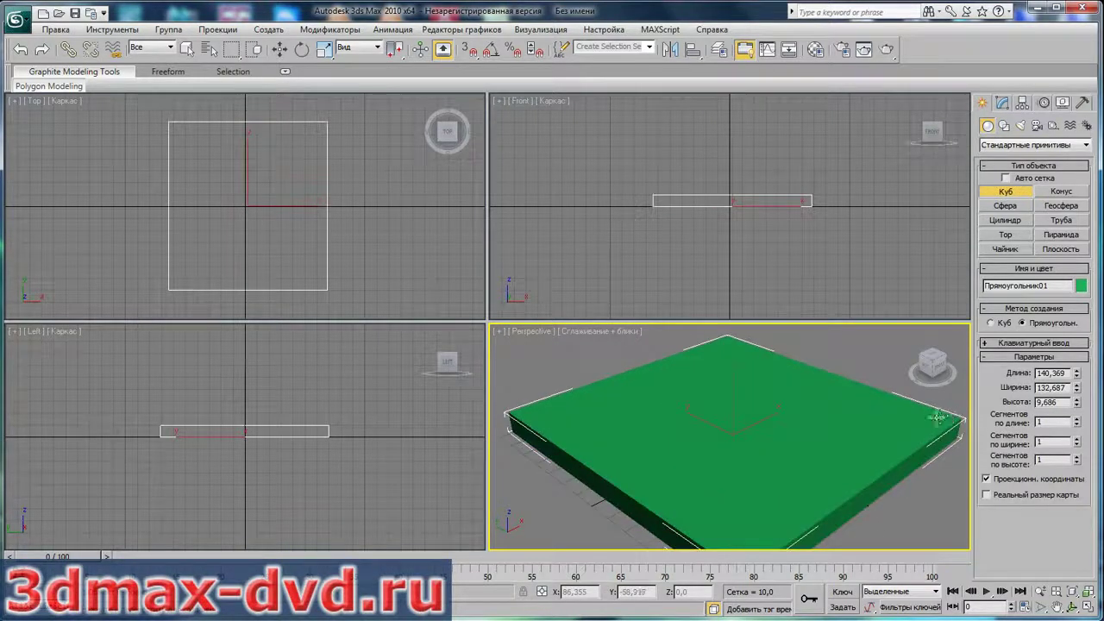
{"action": "left_click", "coordinate": [1006, 209]}
{"action": "left_click_drag", "start_coordinate": [745, 415], "coordinate": [702, 388]}
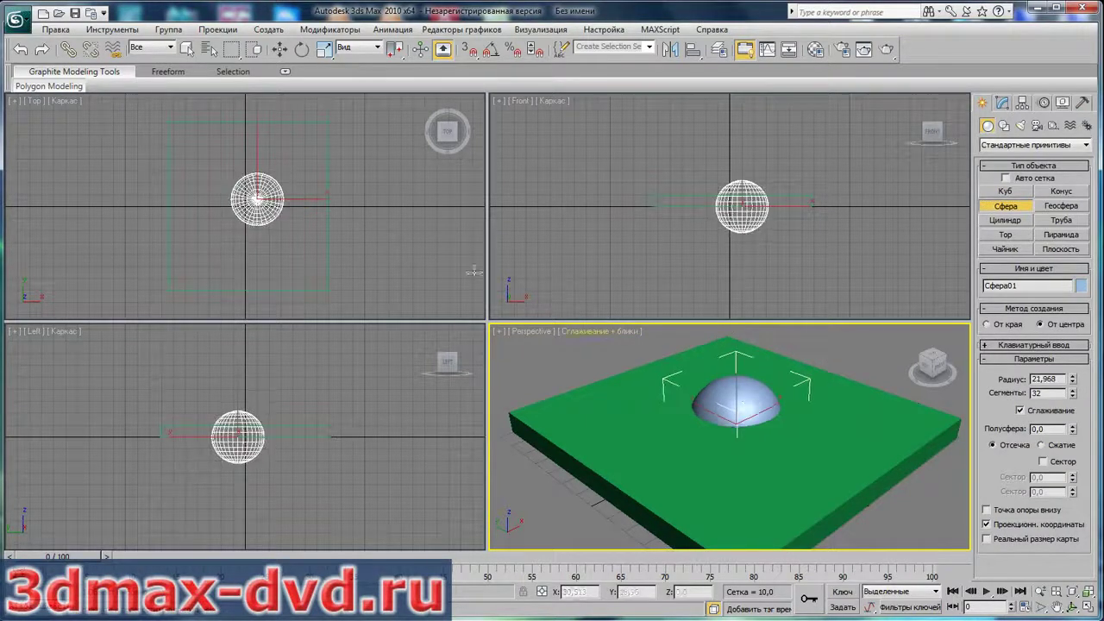
{"action": "left_click", "coordinate": [20, 49]}
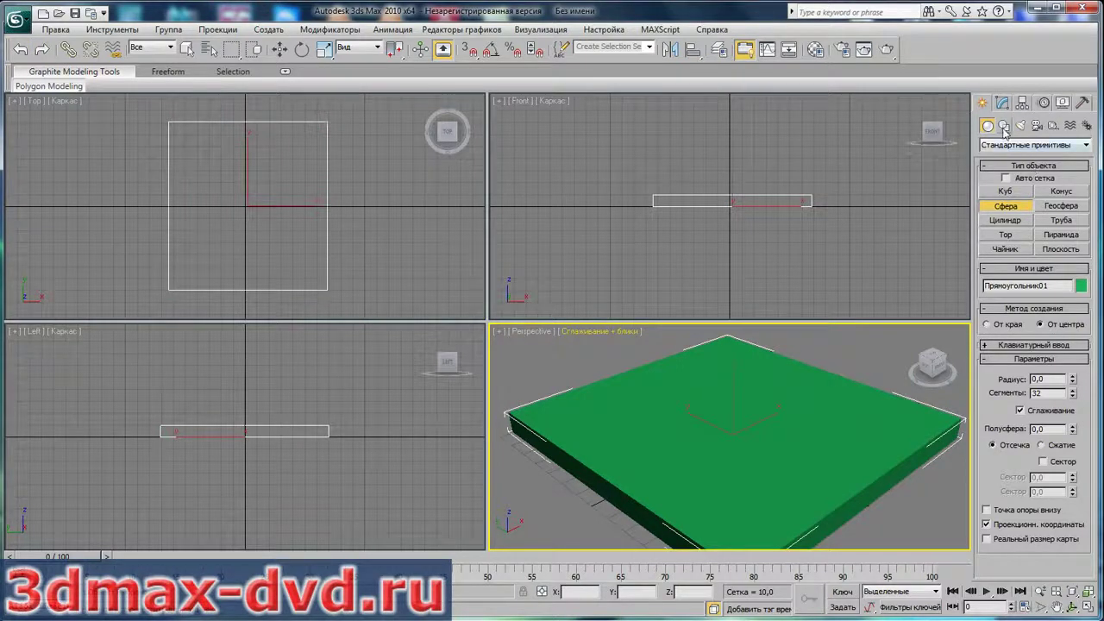
- Create a chamfer box about 40.6 × 18.9 × 6.5 with an 8.08 fillet on the slab and shift it along Y to about -2
{"action": "left_click", "coordinate": [1088, 145]}
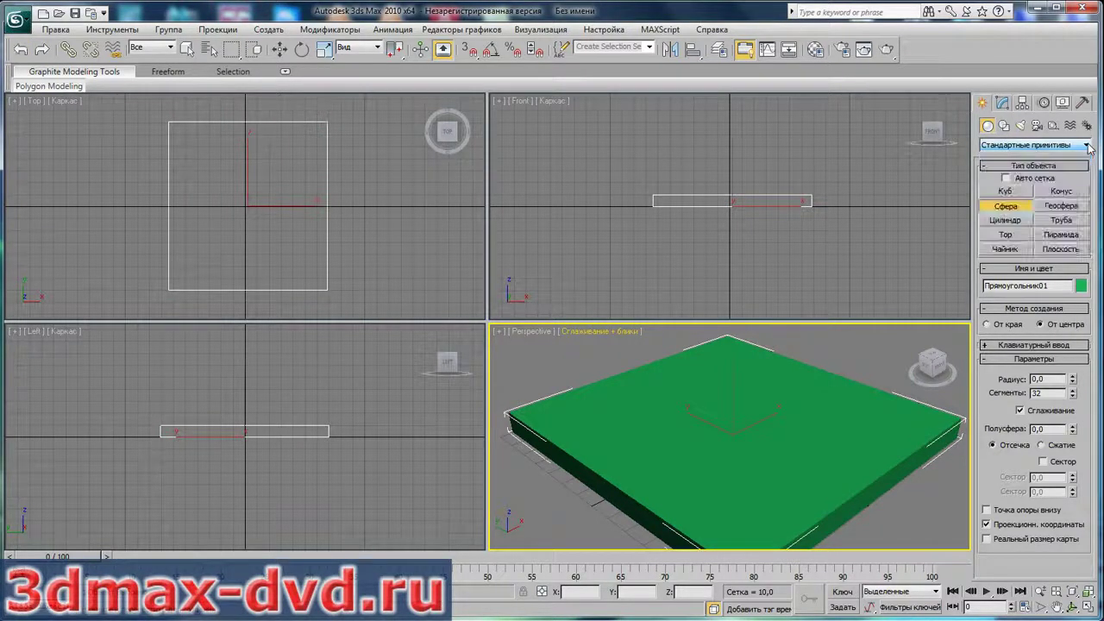
{"action": "left_click", "coordinate": [1070, 166]}
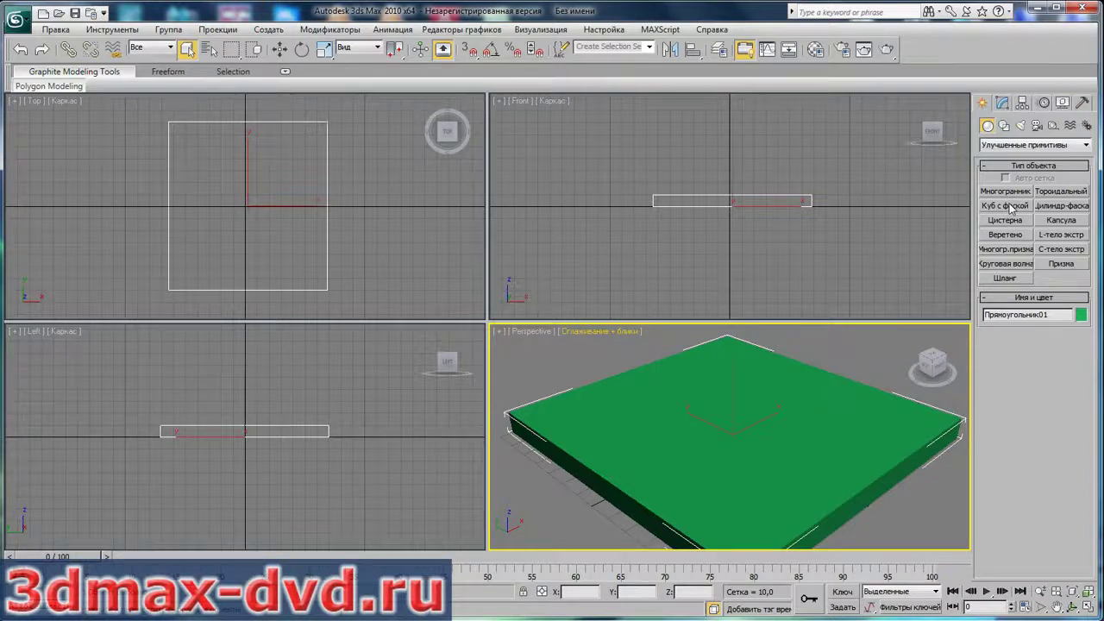
{"action": "left_click", "coordinate": [1011, 207]}
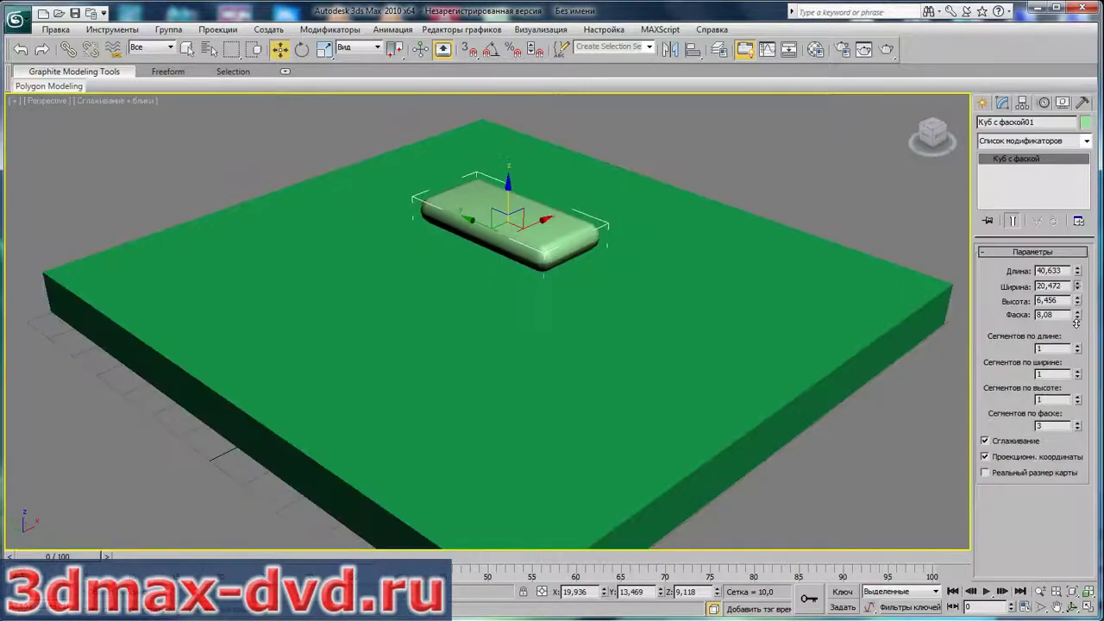
{"action": "left_click_drag", "start_coordinate": [1076, 321], "coordinate": [1076, 330]}
{"action": "left_click_drag", "start_coordinate": [476, 221], "coordinate": [522, 287]}
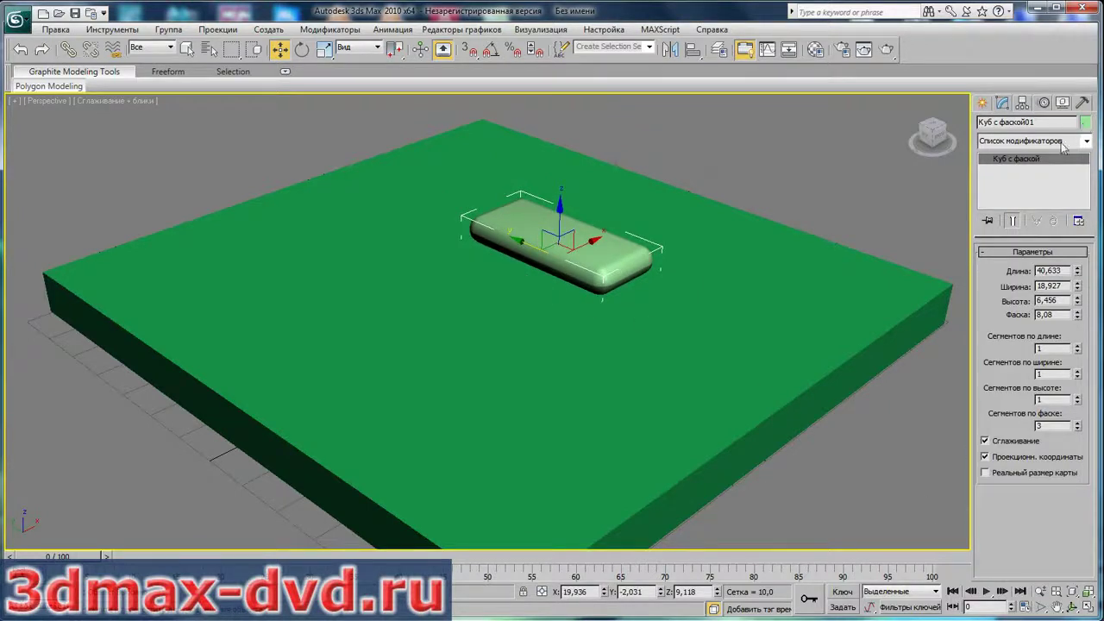
- Recolour the slab dark yellow and move the chamfer box along X to about 3.2, near the slab's centre
{"action": "left_click", "coordinate": [837, 340]}
{"action": "left_click", "coordinate": [1085, 123]}
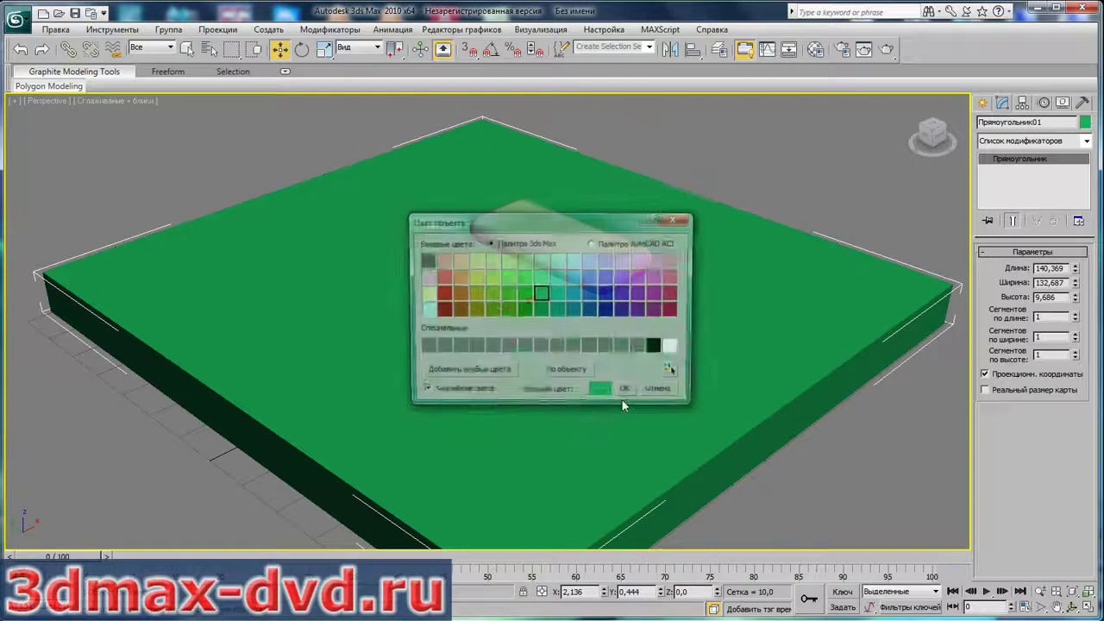
{"action": "left_click", "coordinate": [475, 293]}
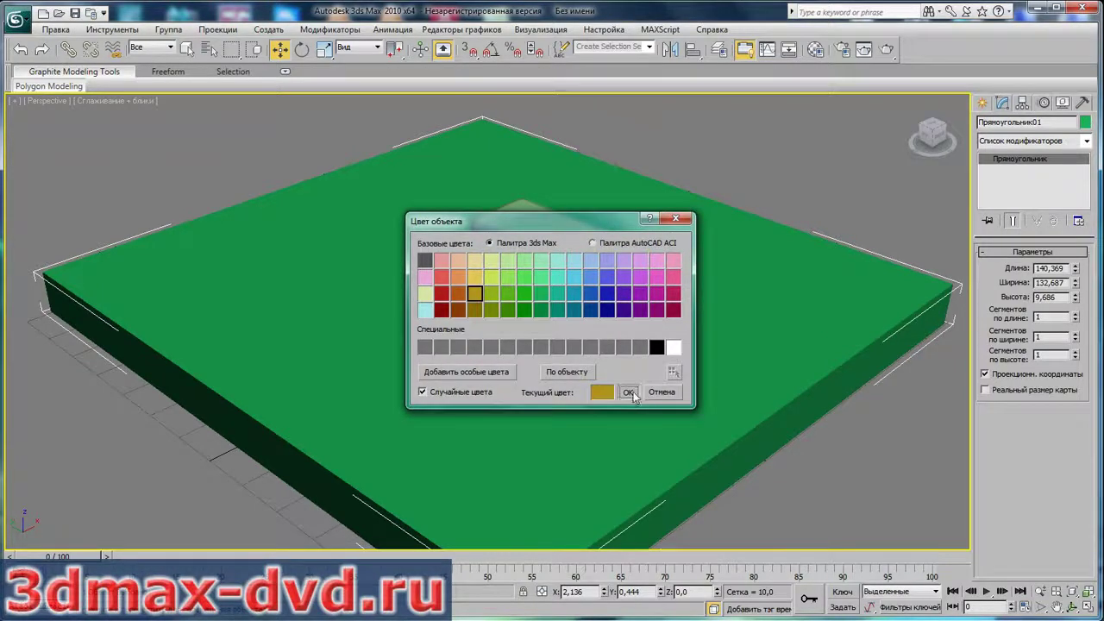
{"action": "left_click", "coordinate": [629, 391]}
{"action": "left_click", "coordinate": [617, 279]}
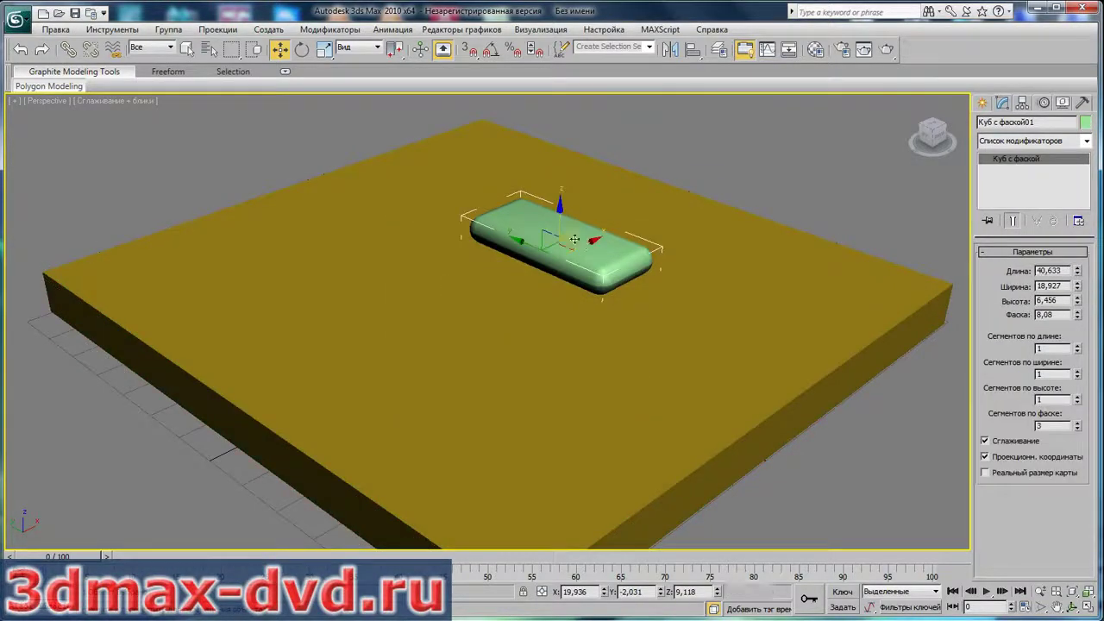
{"action": "left_click_drag", "start_coordinate": [565, 248], "coordinate": [510, 303]}
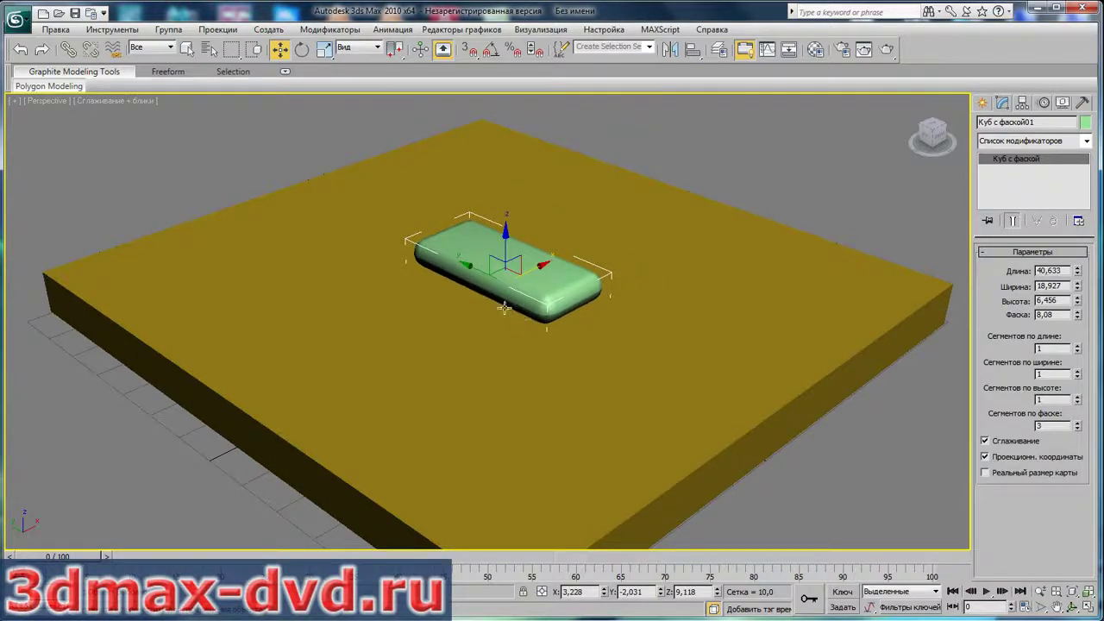
- Turn on automatic keying and set the animation's end time to frame 50
{"action": "left_click", "coordinate": [843, 592]}
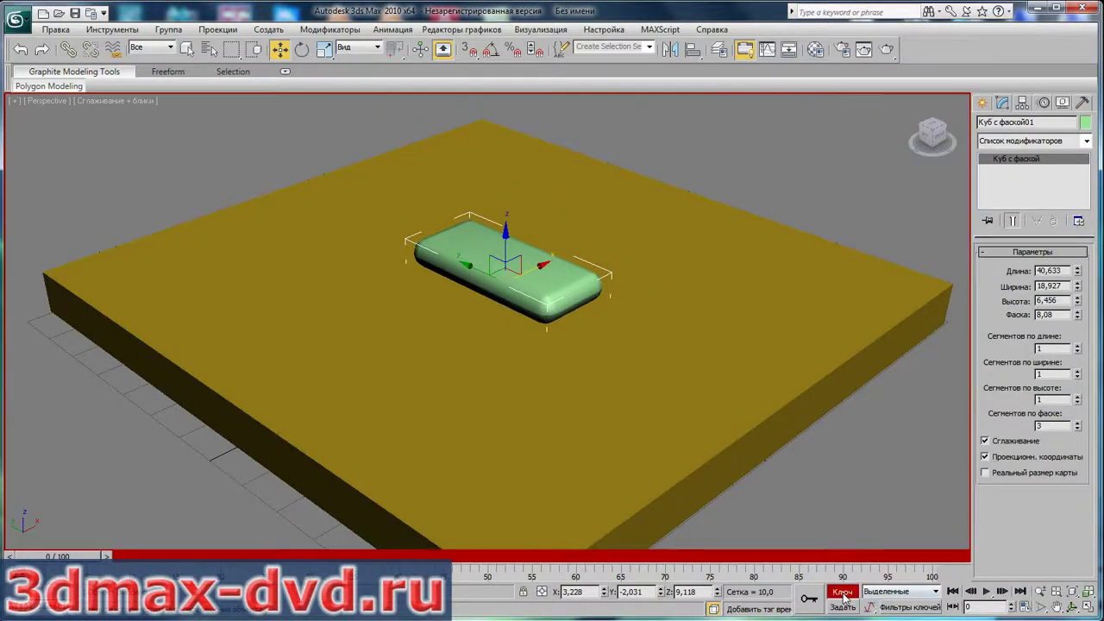
{"action": "left_click", "coordinate": [1020, 607]}
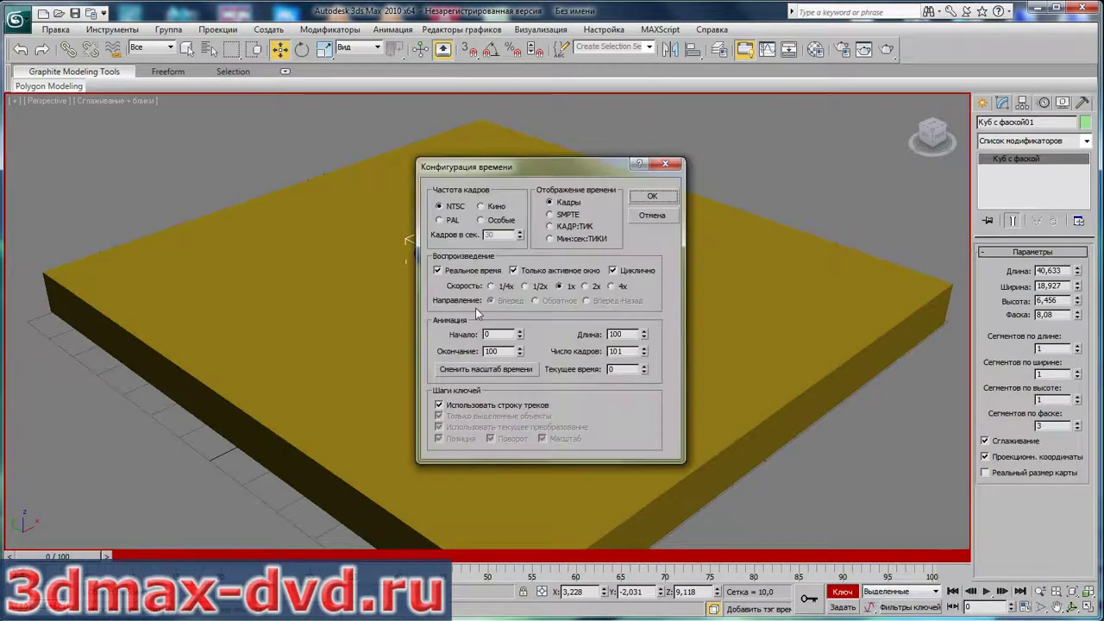
{"action": "type", "text": "50"}
{"action": "left_click", "coordinate": [648, 196]}
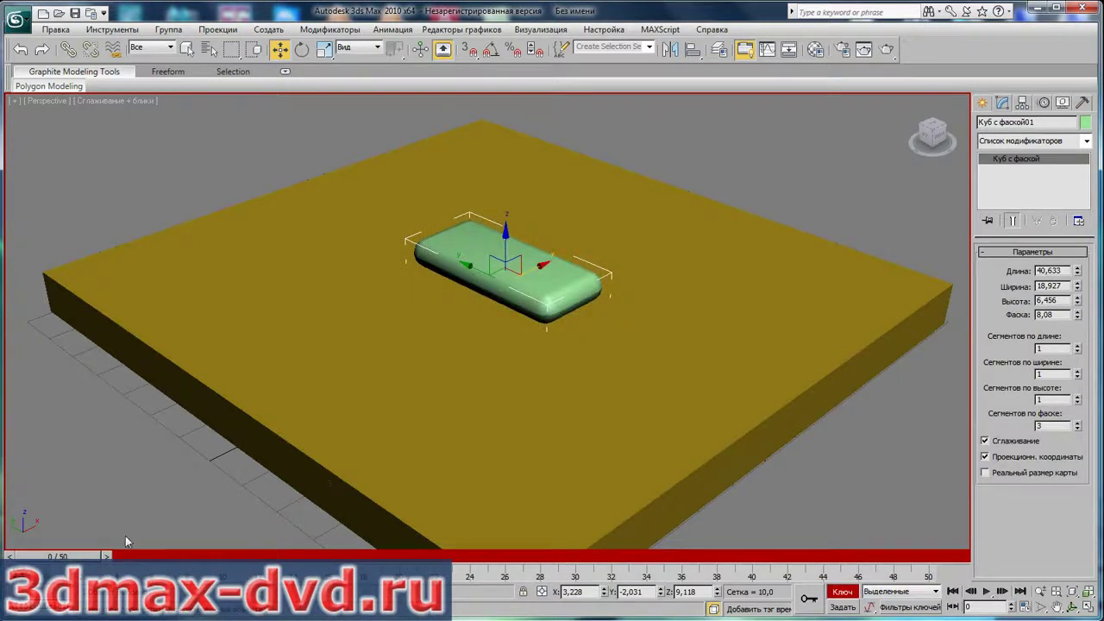
- Keyframe the chamfer box's height: lowered into the slab at frame 25, raised at frame 50, and at Z about 12.66 at frame 0
{"action": "left_click_drag", "start_coordinate": [86, 558], "coordinate": [506, 571]}
{"action": "key", "text": "w"}
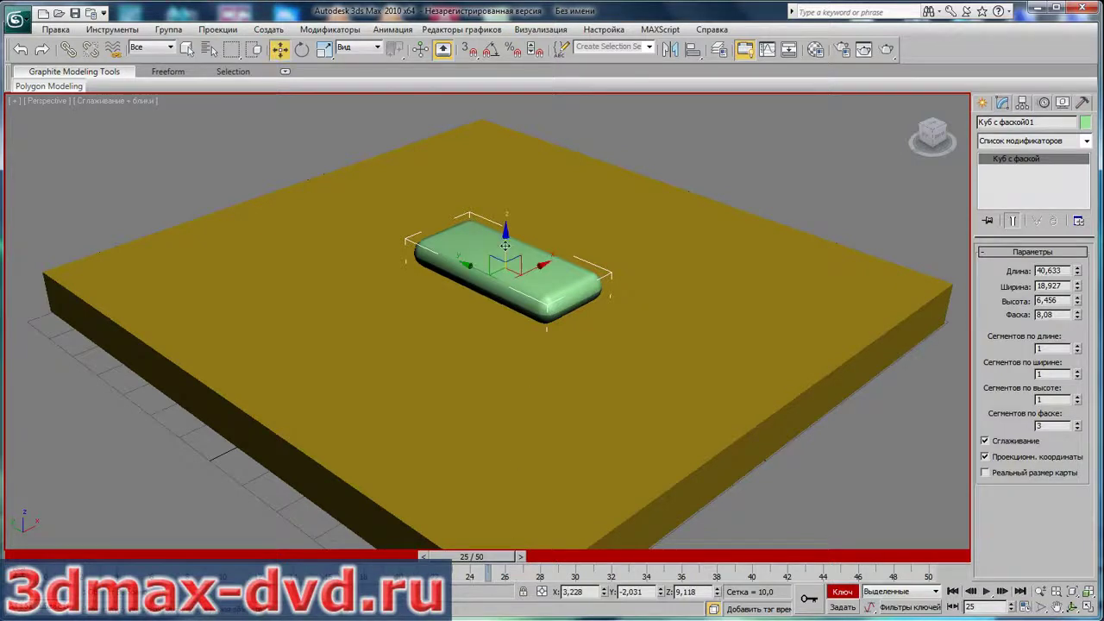
{"action": "left_click_drag", "start_coordinate": [505, 256], "coordinate": [506, 255]}
{"action": "left_click_drag", "start_coordinate": [501, 562], "coordinate": [940, 559]}
{"action": "left_click_drag", "start_coordinate": [505, 253], "coordinate": [506, 222]}
{"action": "left_click_drag", "start_coordinate": [930, 562], "coordinate": [83, 561]}
{"action": "key", "text": "w"}
{"action": "left_click_drag", "start_coordinate": [503, 246], "coordinate": [508, 232]}
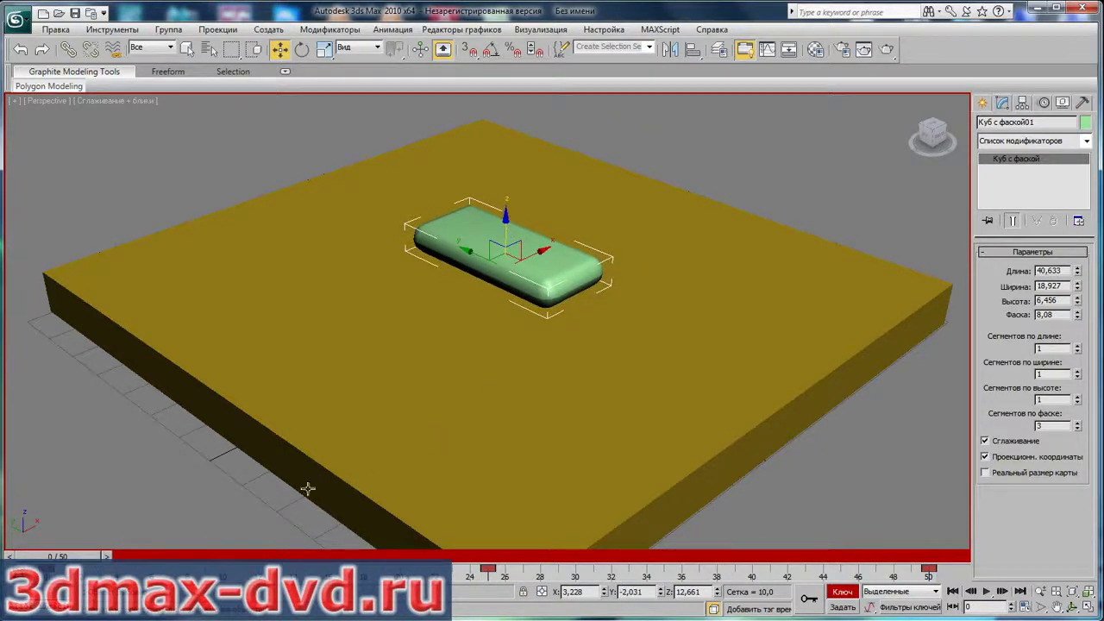
- Preview the chamfer box's animation, return to frame 0 and turn off automatic keying
{"action": "left_click_drag", "start_coordinate": [78, 557], "coordinate": [577, 557]}
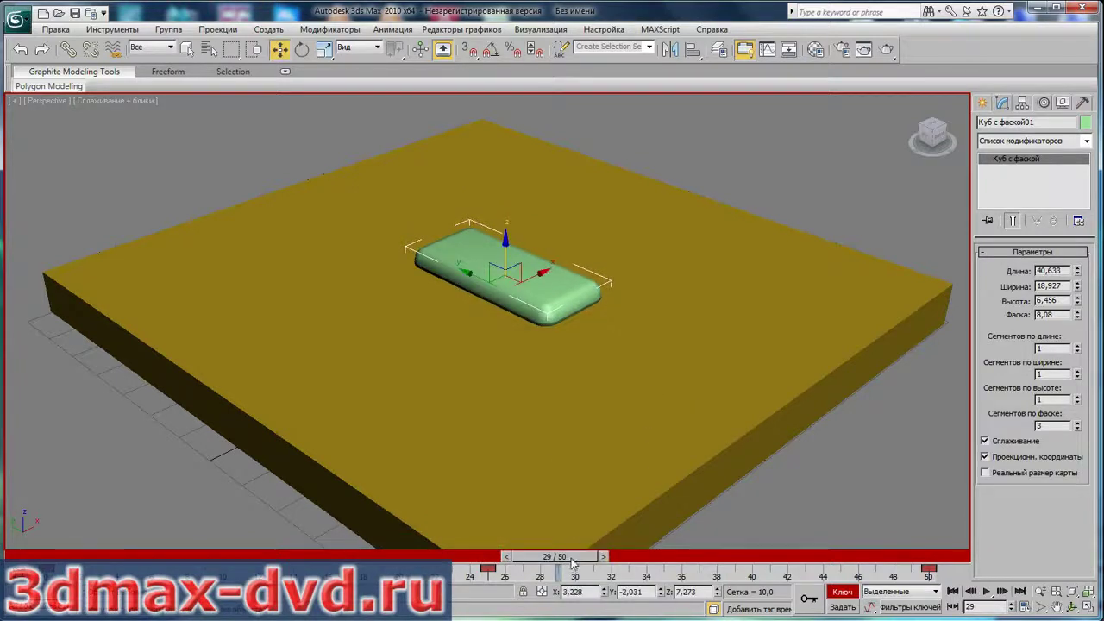
{"action": "key", "text": "/"}
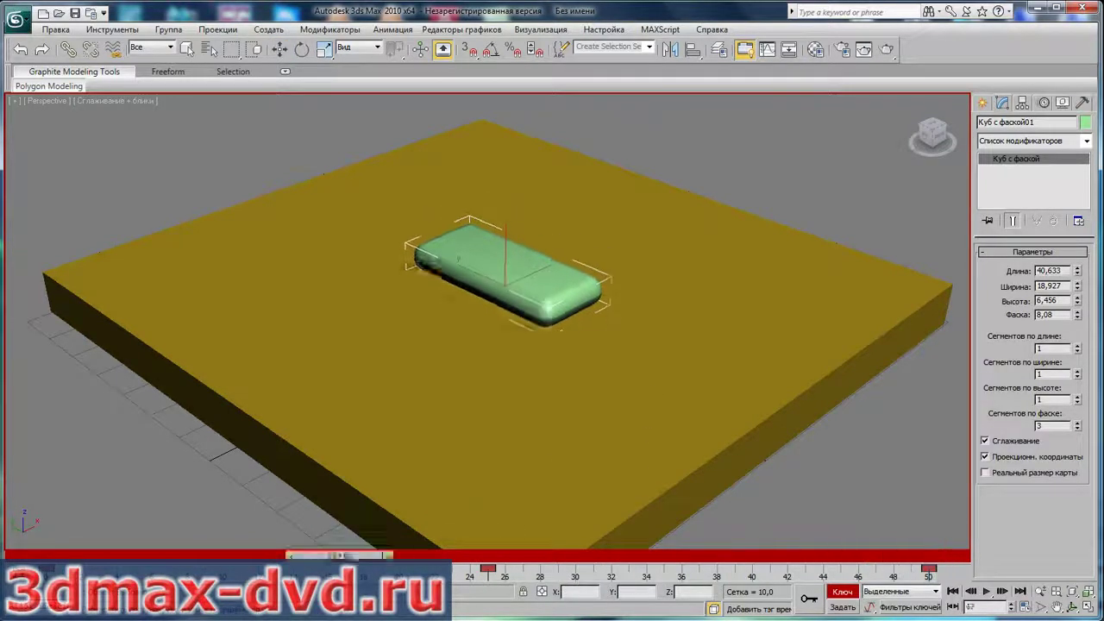
{"action": "key", "text": "Home"}
{"action": "key", "text": "w"}
{"action": "left_click", "coordinate": [843, 591]}
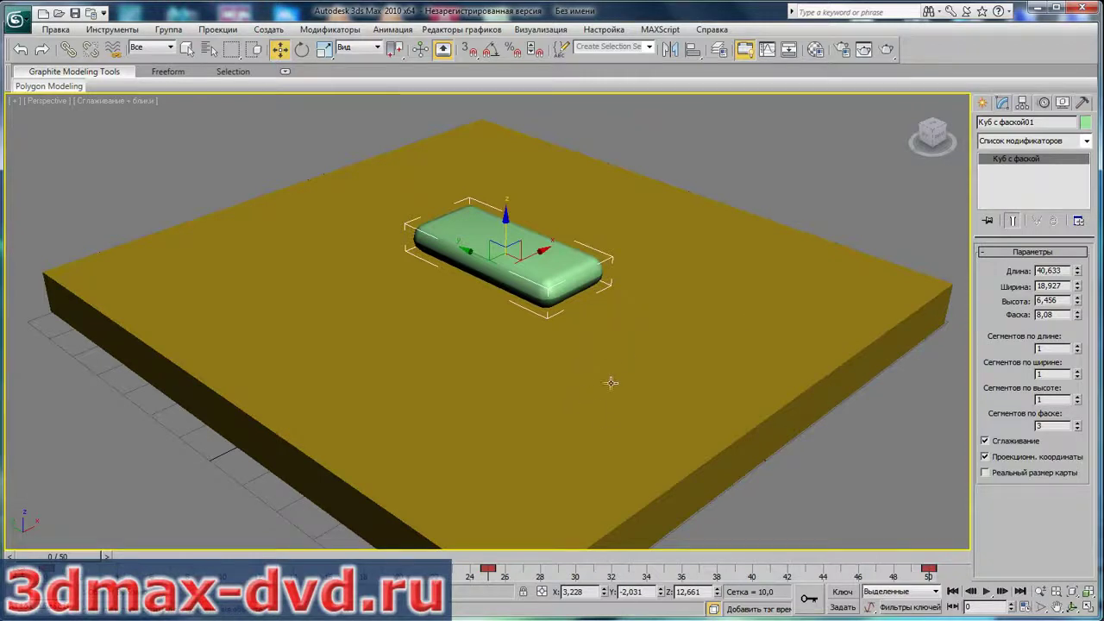
- Apply an Object Deform modifier to the slab with the chamfer box as deformer, and play the animation to check it
{"action": "left_click", "coordinate": [748, 323]}
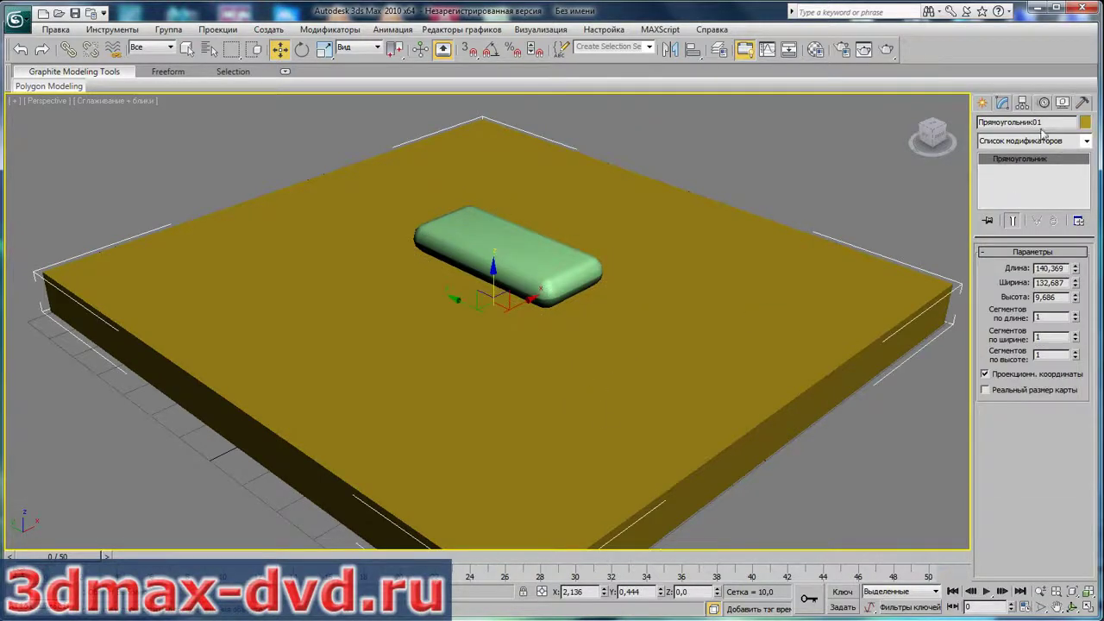
{"action": "left_click", "coordinate": [1070, 140]}
{"action": "scroll", "coordinate": [1035, 380], "scroll_direction": "down", "scroll_amount": 10}
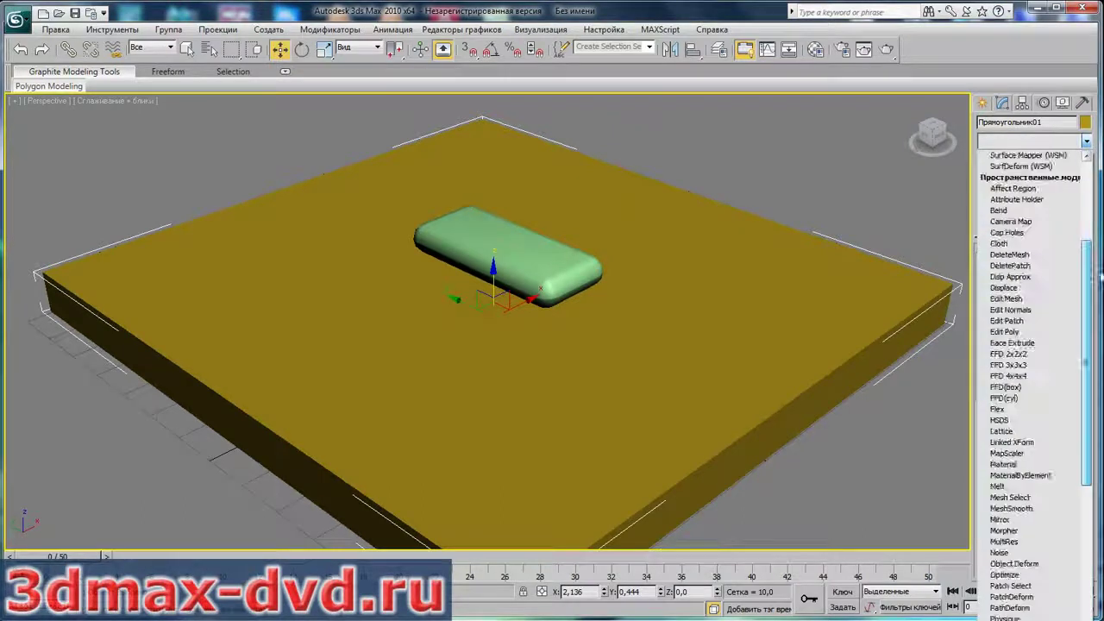
{"action": "left_click", "coordinate": [1040, 361]}
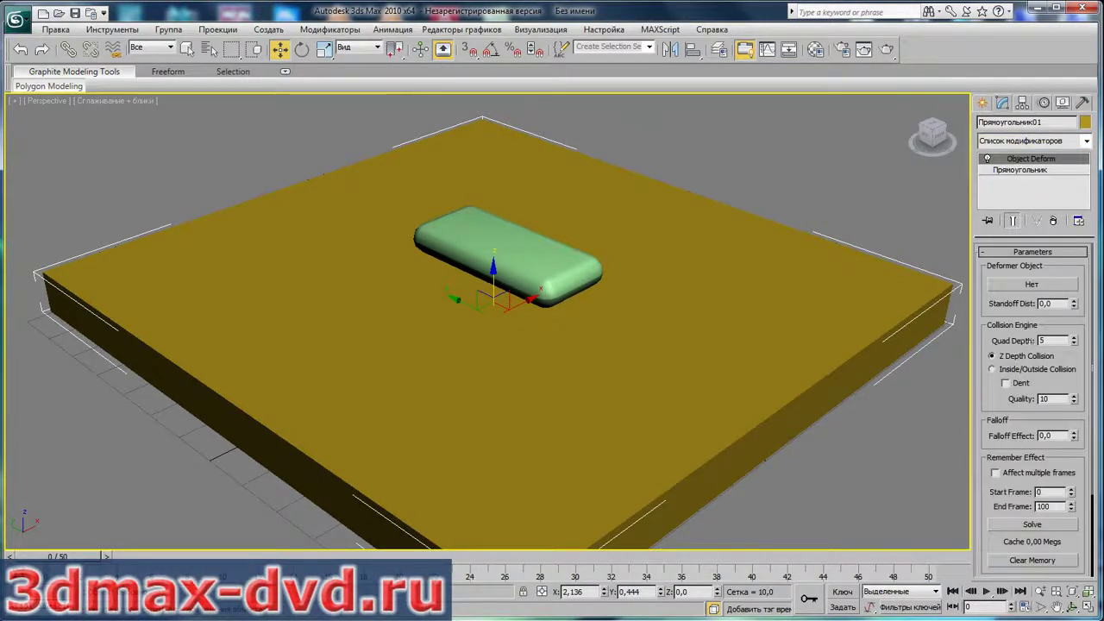
{"action": "left_click", "coordinate": [1028, 288]}
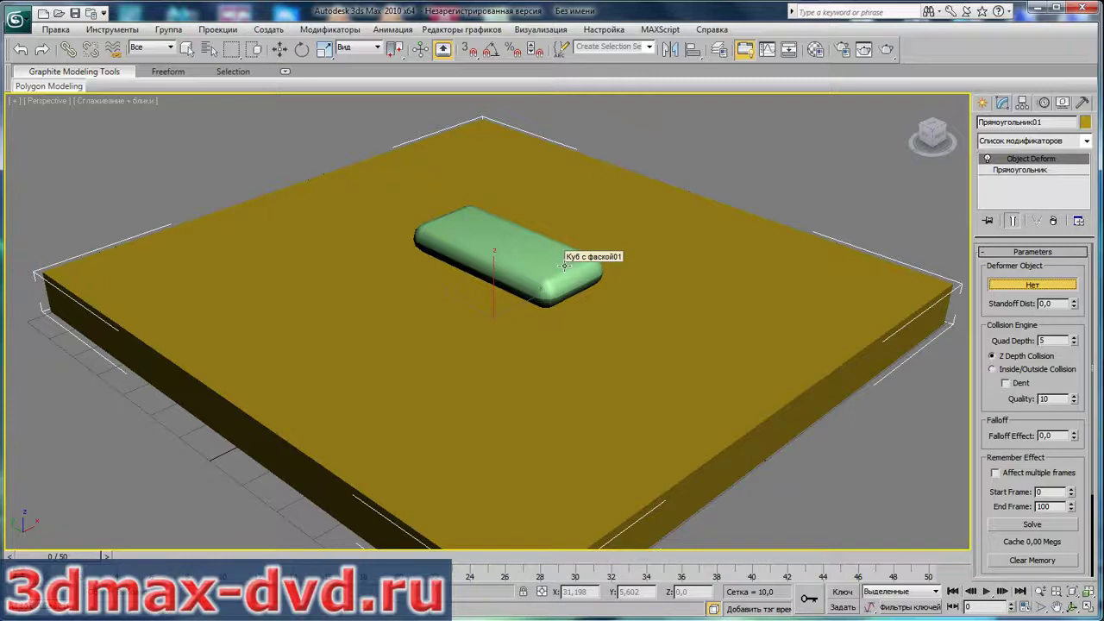
{"action": "left_click", "coordinate": [564, 265]}
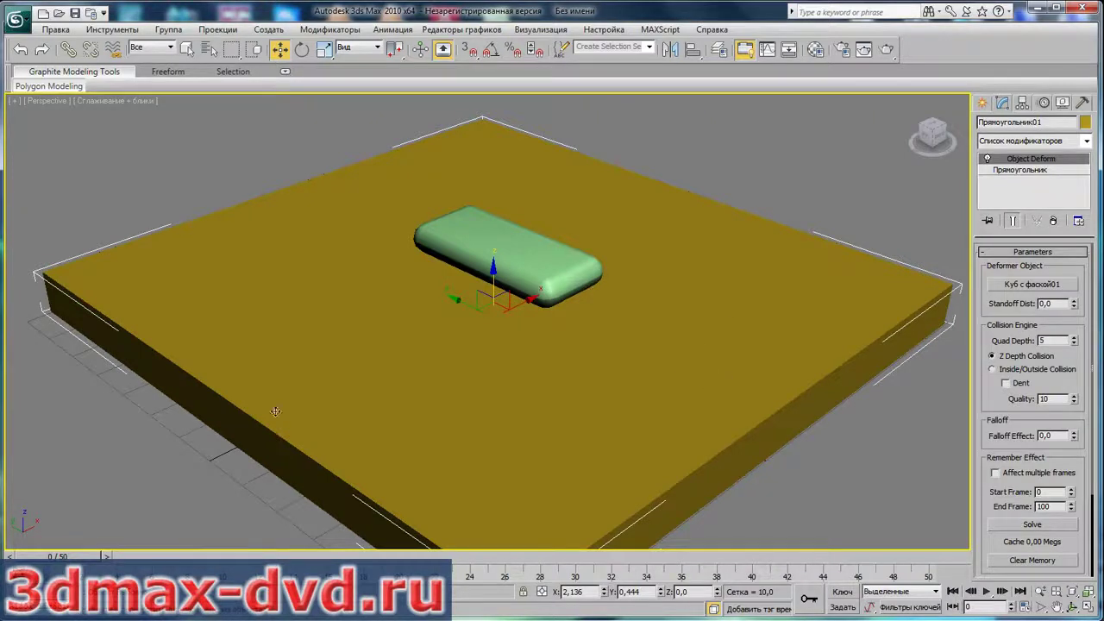
{"action": "key", "text": "slash"}
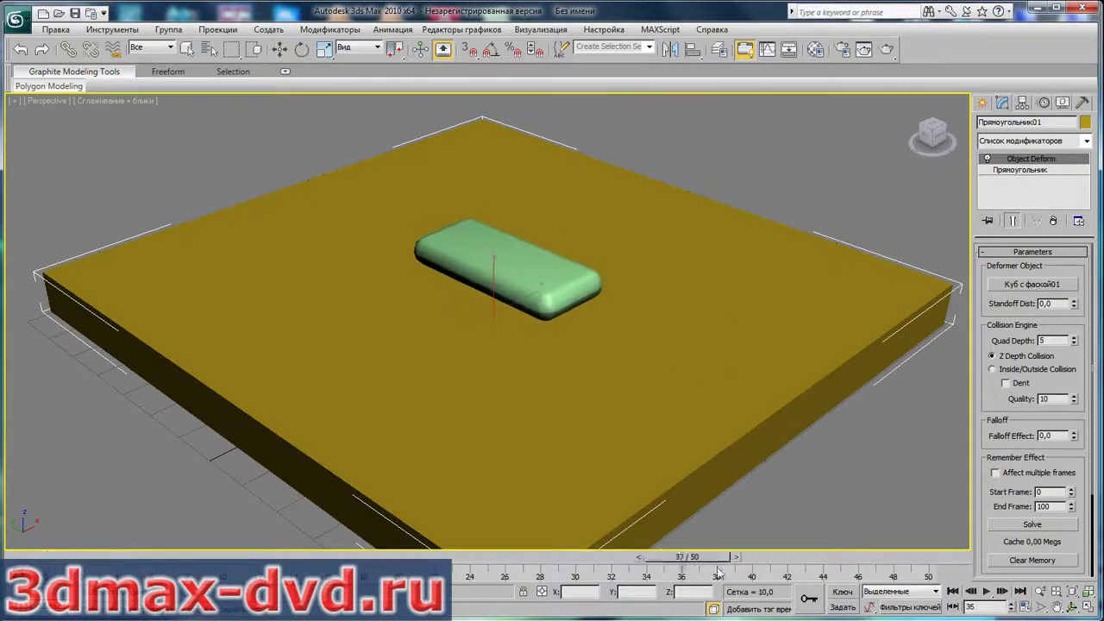
{"action": "left_click_drag", "start_coordinate": [272, 557], "coordinate": [53, 557]}
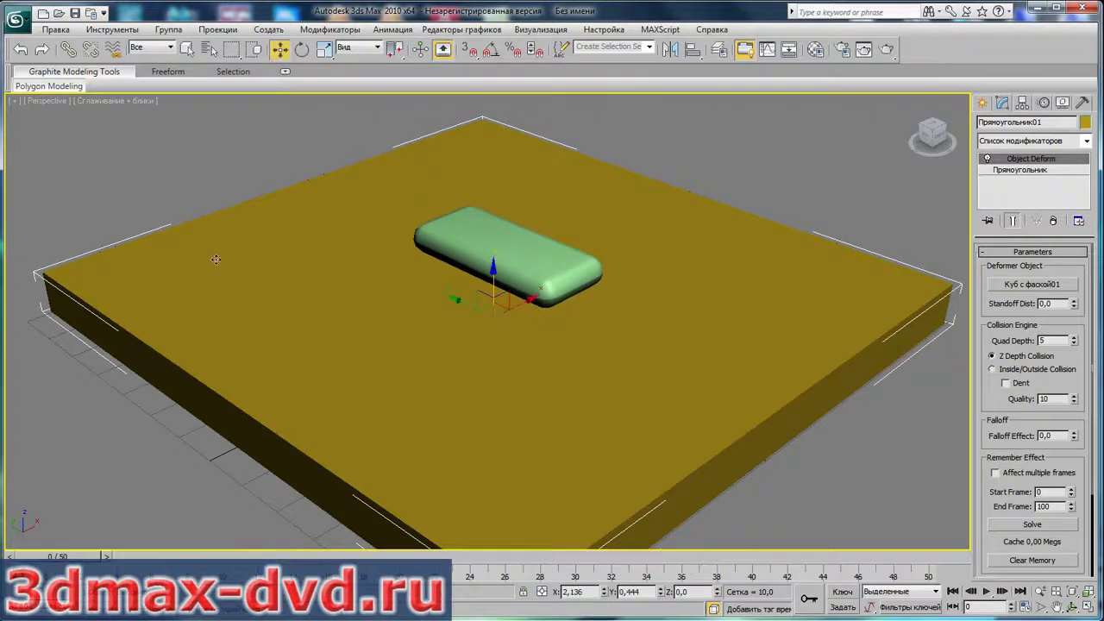
- Show the viewport in wireframe and set the slab's segments to 112 in length, 117 in width and 18 in height
{"action": "left_click", "coordinate": [106, 104]}
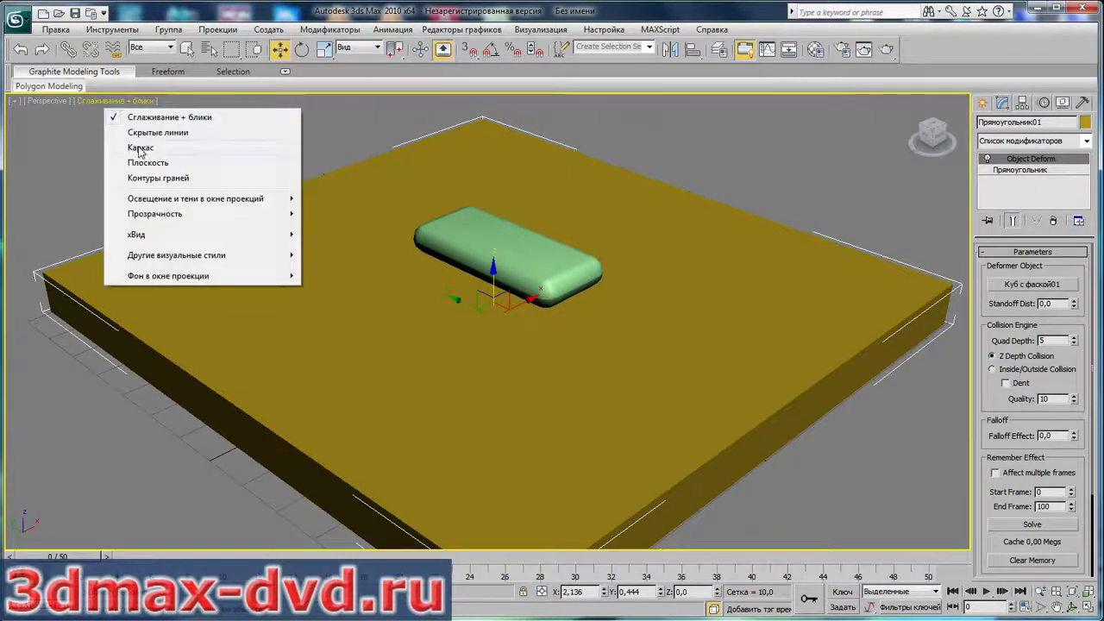
{"action": "left_click", "coordinate": [140, 145]}
{"action": "left_click", "coordinate": [1021, 171]}
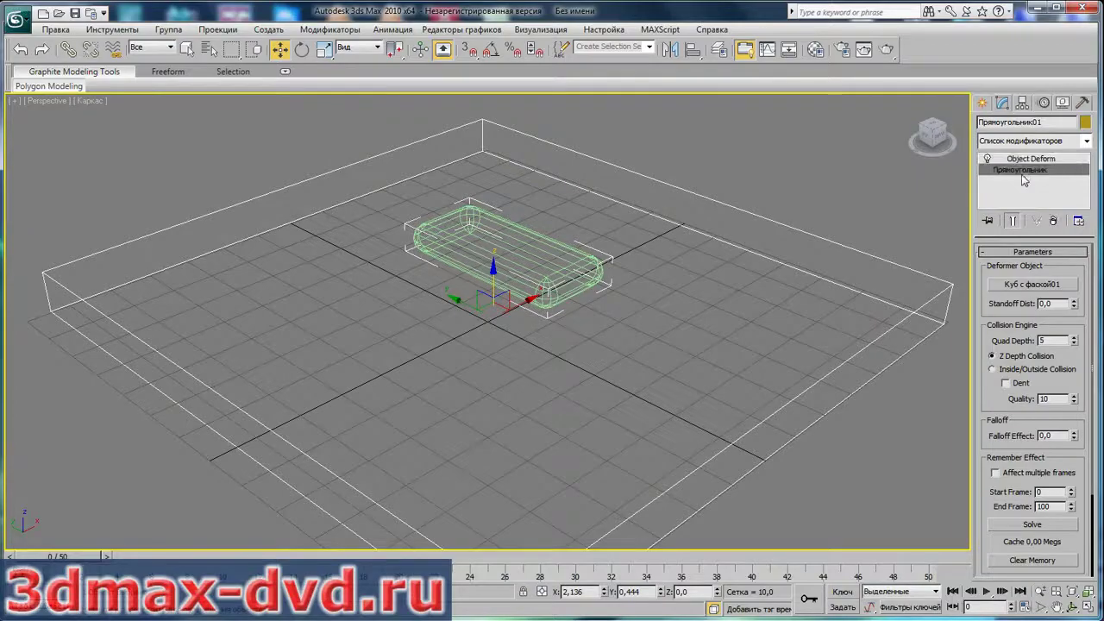
{"action": "left_click_drag", "start_coordinate": [1076, 316], "coordinate": [1075, 194]}
{"action": "left_click_drag", "start_coordinate": [1077, 339], "coordinate": [1077, 237]}
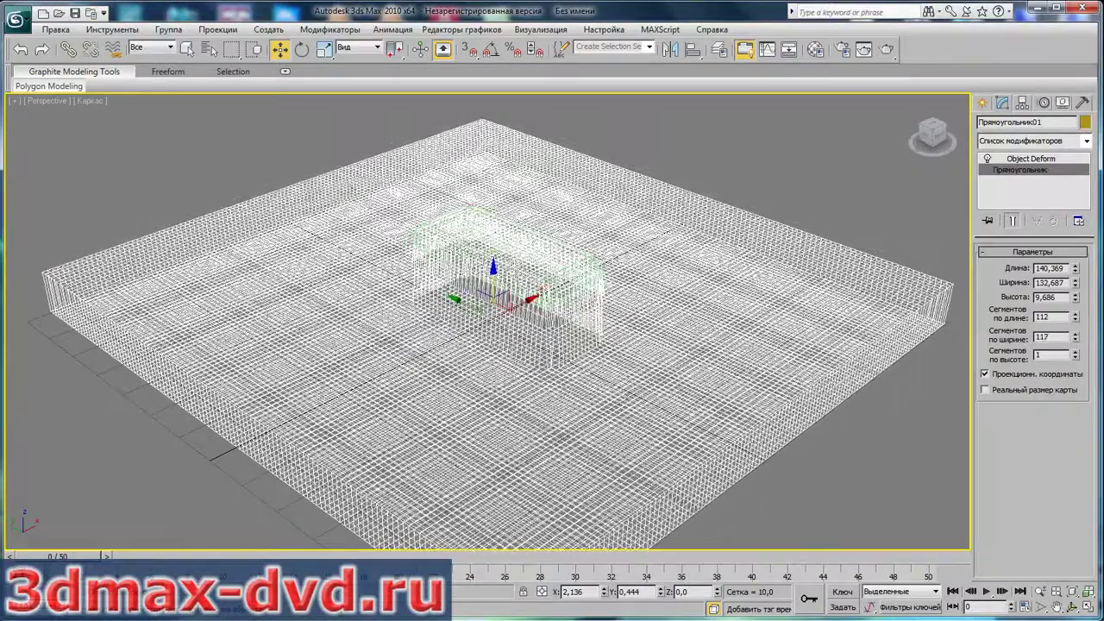
{"action": "left_click_drag", "start_coordinate": [1076, 356], "coordinate": [1076, 309]}
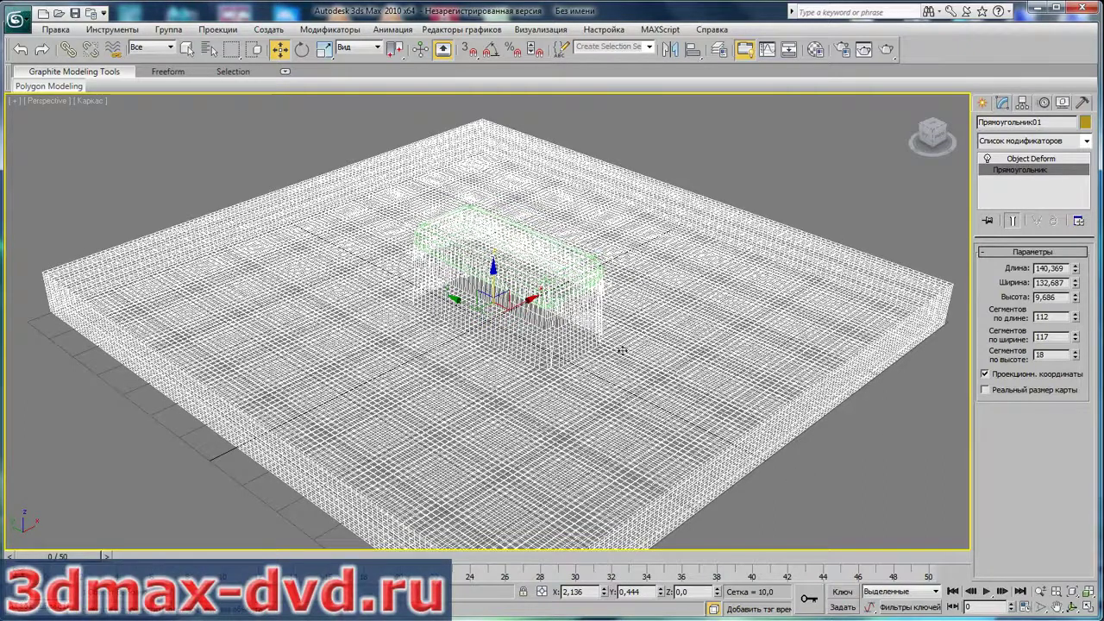
- Restore smooth shading, return to the slab's Object Deform level and check the deformation over the first frames, ending at frame 0
{"action": "left_click", "coordinate": [88, 103]}
{"action": "left_click", "coordinate": [107, 116]}
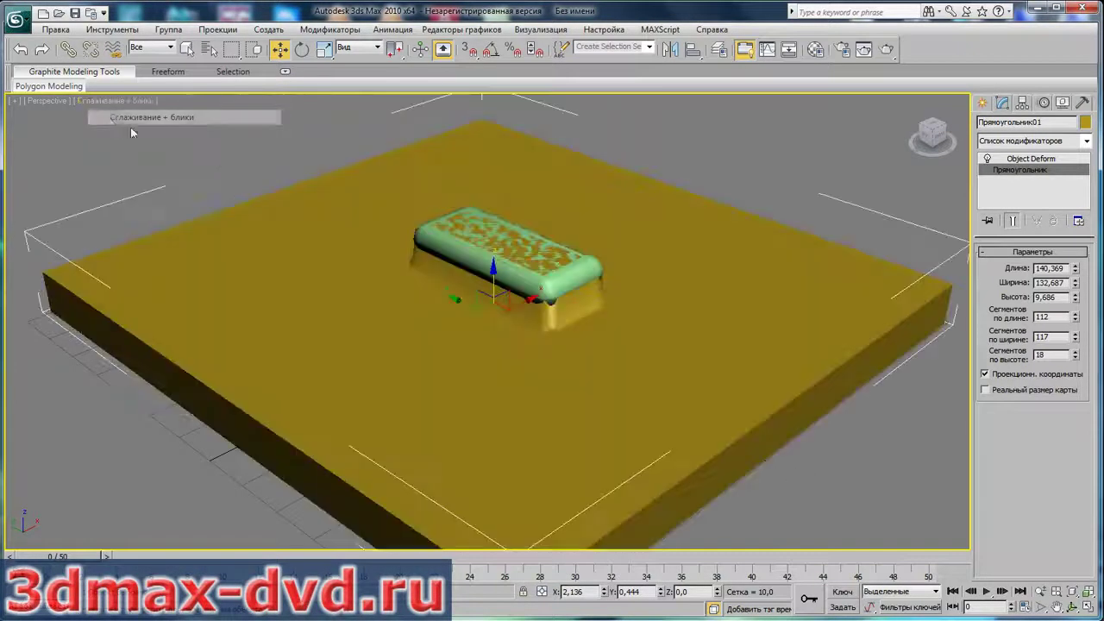
{"action": "left_click", "coordinate": [566, 276]}
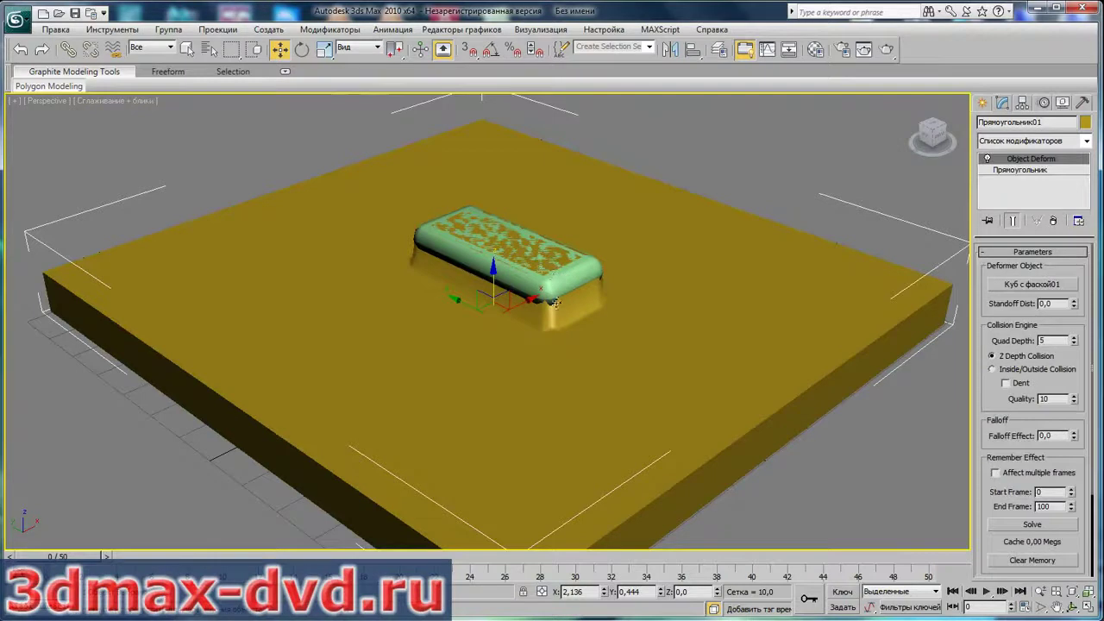
{"action": "left_click_drag", "start_coordinate": [58, 557], "coordinate": [177, 565]}
{"action": "key", "text": "w"}
{"action": "key", "text": "Home"}
- Set the chamfer box's segments to 40 in length, 35 in width, 13 in height and 12 in fillet, and return to frame 0
{"action": "left_click", "coordinate": [587, 268]}
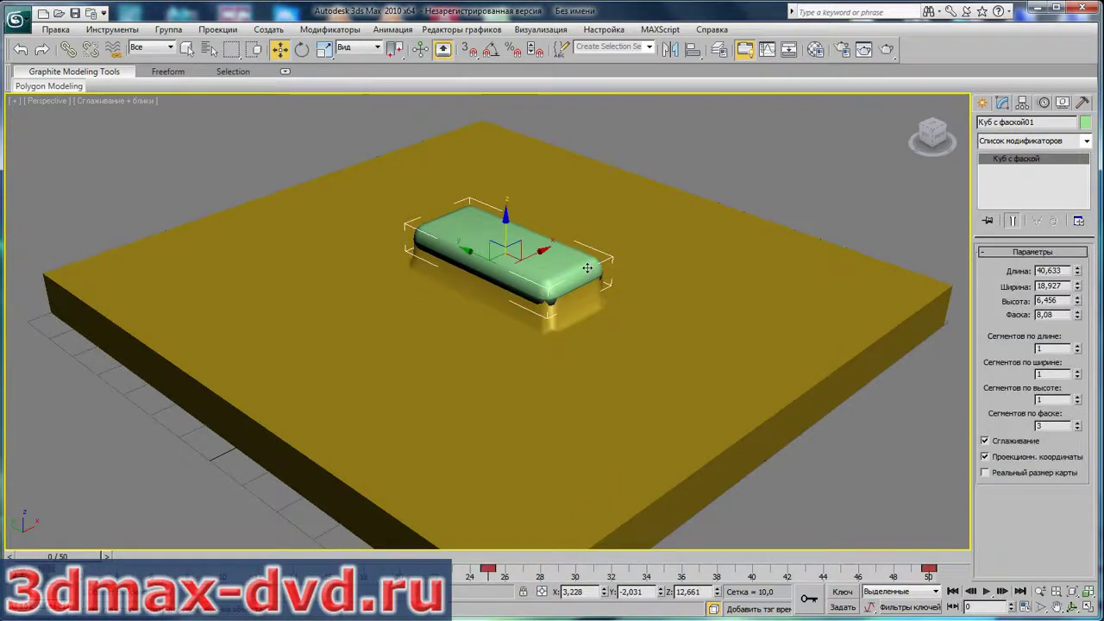
{"action": "left_click", "coordinate": [141, 101]}
{"action": "left_click", "coordinate": [168, 145]}
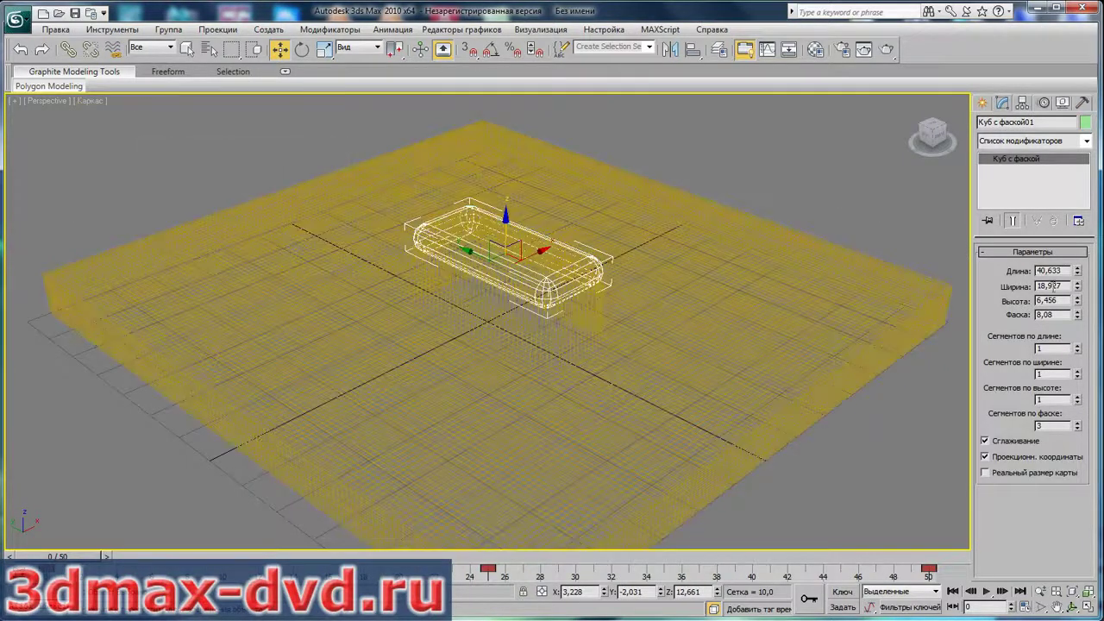
{"action": "left_click_drag", "start_coordinate": [1077, 351], "coordinate": [1097, 207]}
{"action": "left_click_drag", "start_coordinate": [1077, 374], "coordinate": [1091, 209]}
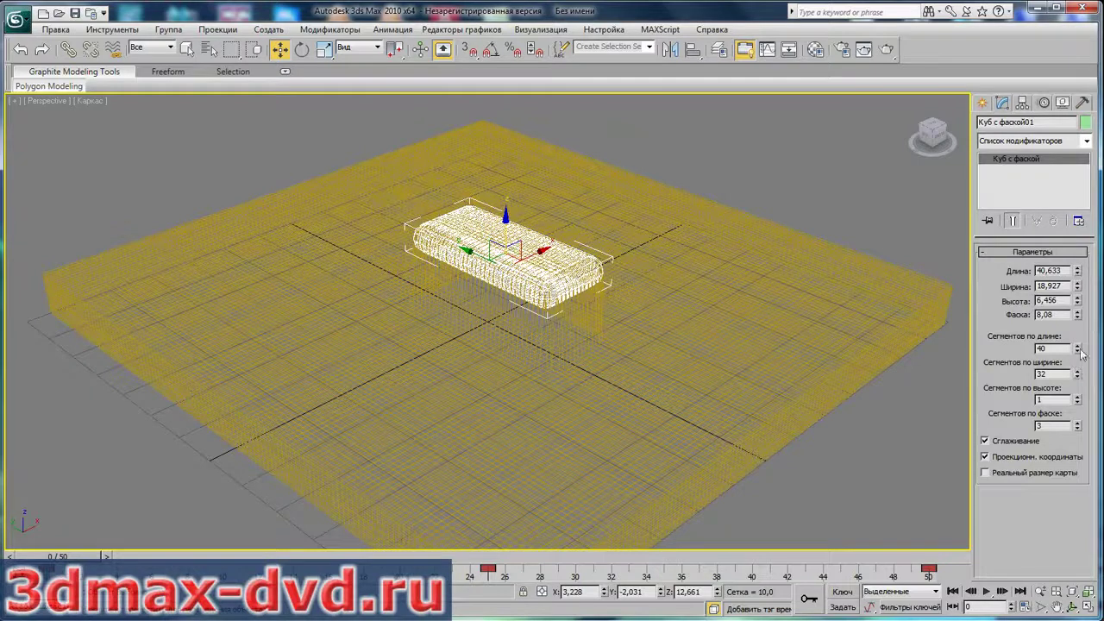
{"action": "mouse_move", "coordinate": [1078, 363]}
{"action": "left_mouse_down"}
{"action": "mouse_move", "coordinate": [1085, 319]}
{"action": "mouse_move", "coordinate": [1084, 351]}
{"action": "left_mouse_up"}
{"action": "left_click_drag", "start_coordinate": [1078, 399], "coordinate": [1076, 426]}
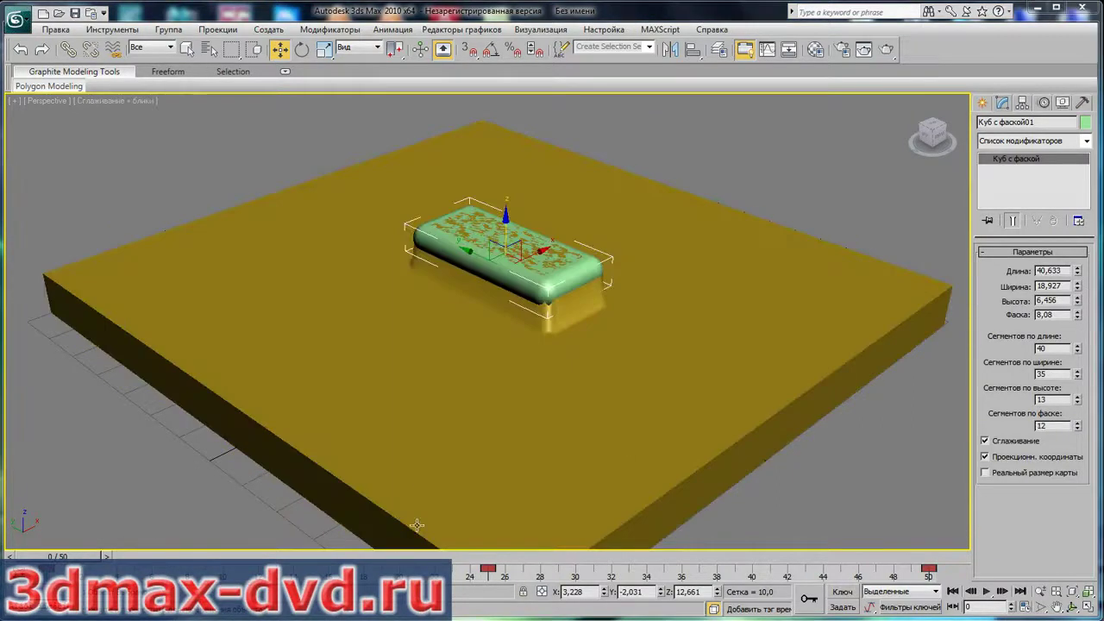
{"action": "left_click_drag", "start_coordinate": [526, 561], "coordinate": [34, 561]}
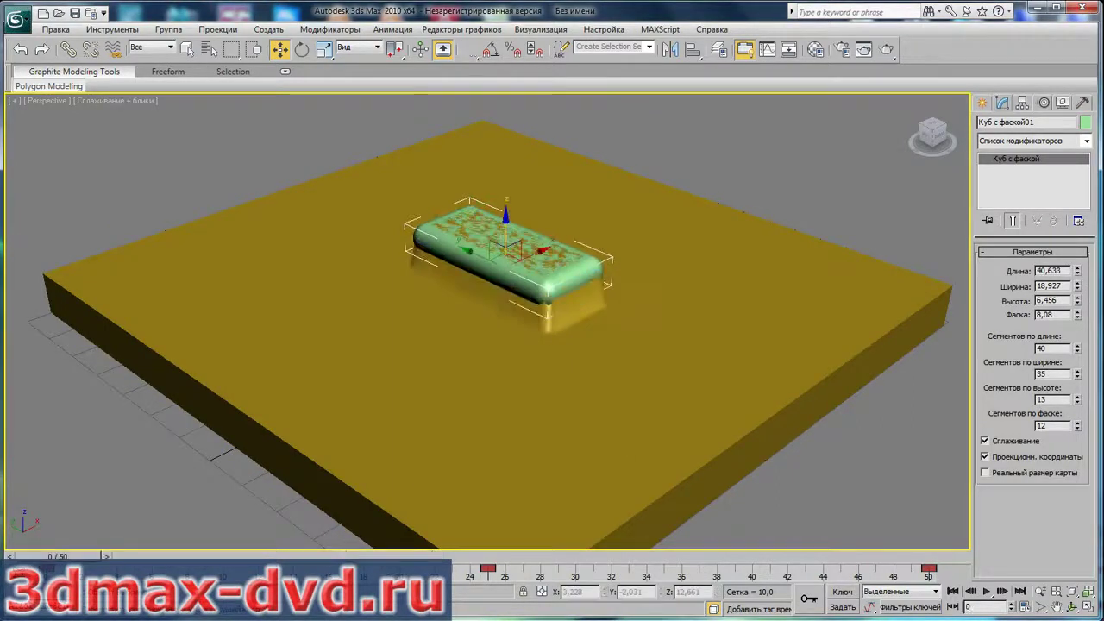
- Set the slab's Object Deform end frame to 50, and compare Inside/Outside Collision with Z Depth Collision, leaving Z Depth Collision selected
{"action": "left_click", "coordinate": [764, 302]}
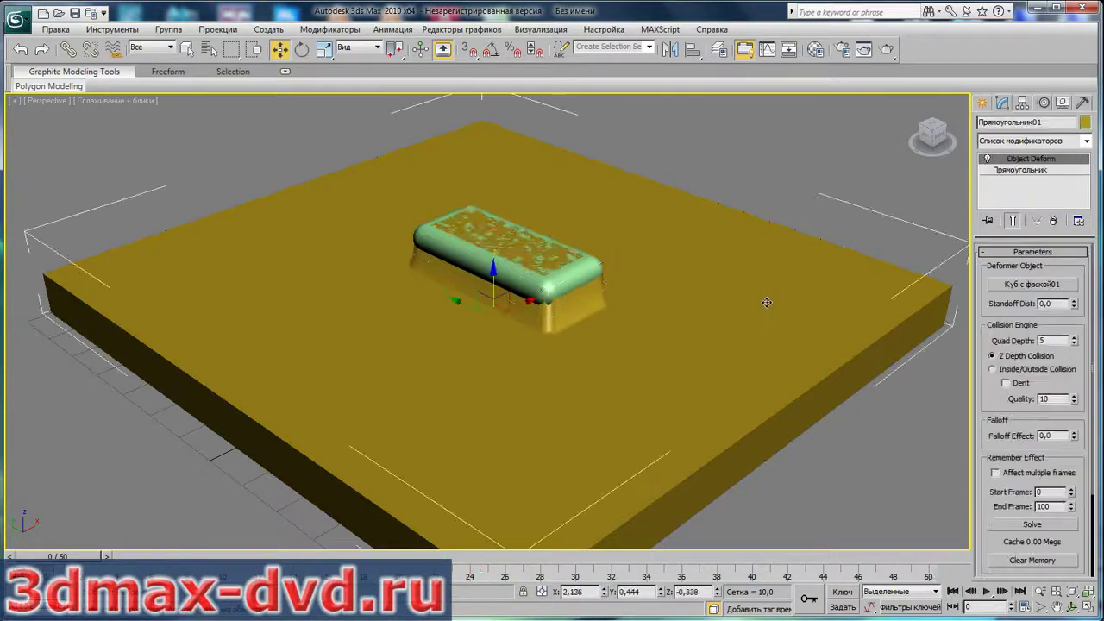
{"action": "double_click", "coordinate": [1058, 304]}
{"action": "scroll", "coordinate": [1056, 309], "scroll_direction": "down", "scroll_amount": 2}
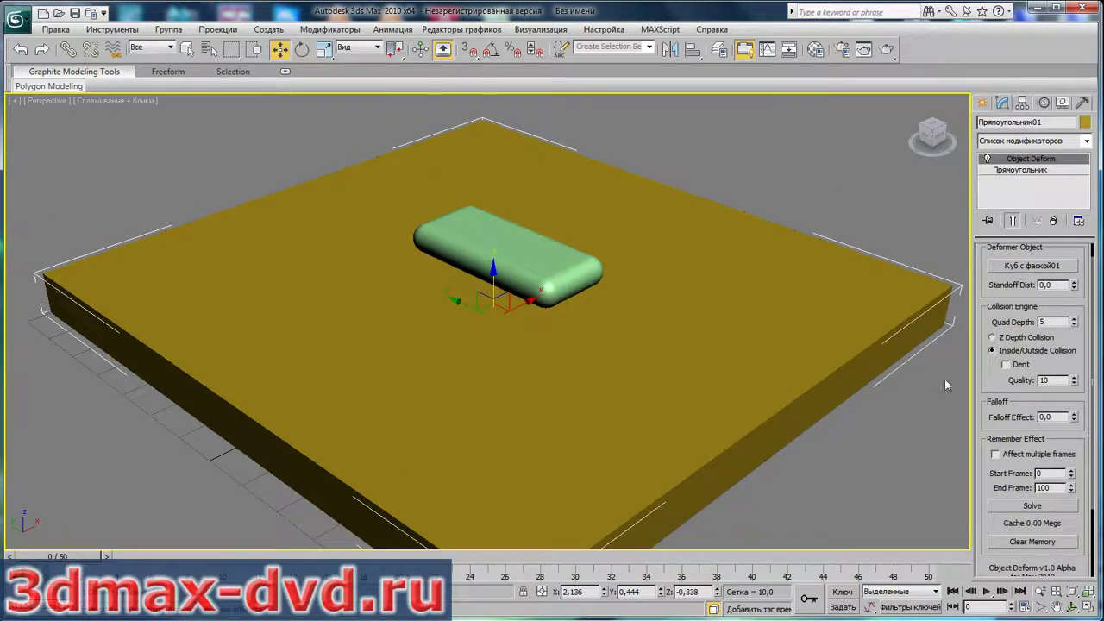
{"action": "mouse_move", "coordinate": [58, 556]}
{"action": "left_mouse_down"}
{"action": "mouse_move", "coordinate": [716, 576]}
{"action": "mouse_move", "coordinate": [544, 589]}
{"action": "mouse_move", "coordinate": [147, 589]}
{"action": "mouse_move", "coordinate": [57, 556]}
{"action": "left_mouse_up"}
{"action": "key", "text": "w"}
{"action": "left_click", "coordinate": [1019, 342]}
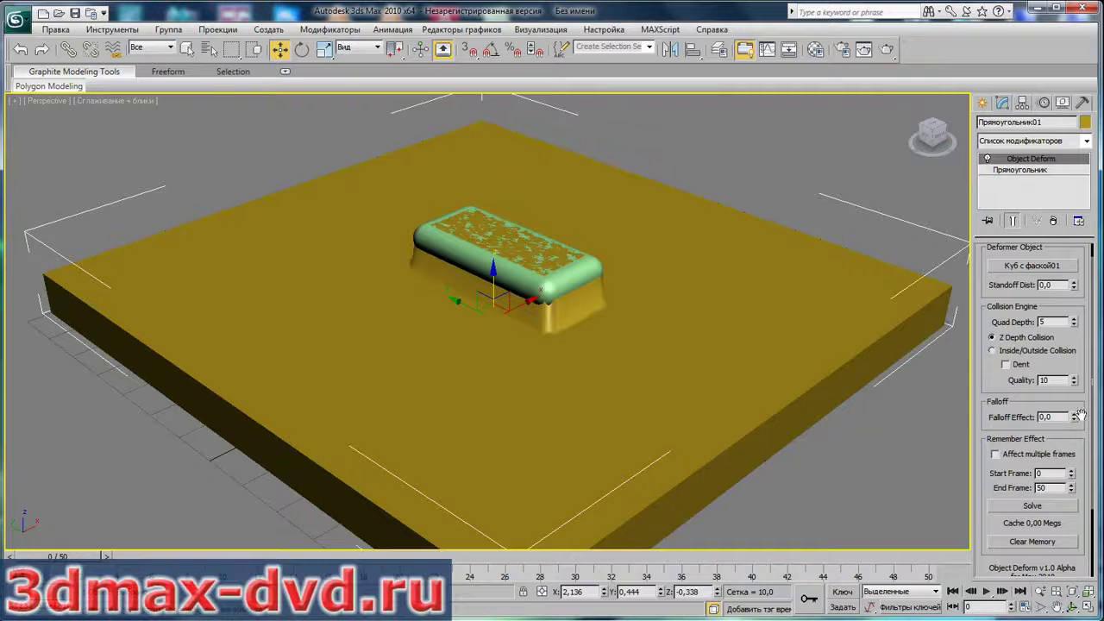
- Switch the slab's Object Deform to Inside/Outside Collision with the Dent option enabled
{"action": "left_click", "coordinate": [1006, 366]}
{"action": "left_click", "coordinate": [1006, 365]}
{"action": "left_click", "coordinate": [993, 351]}
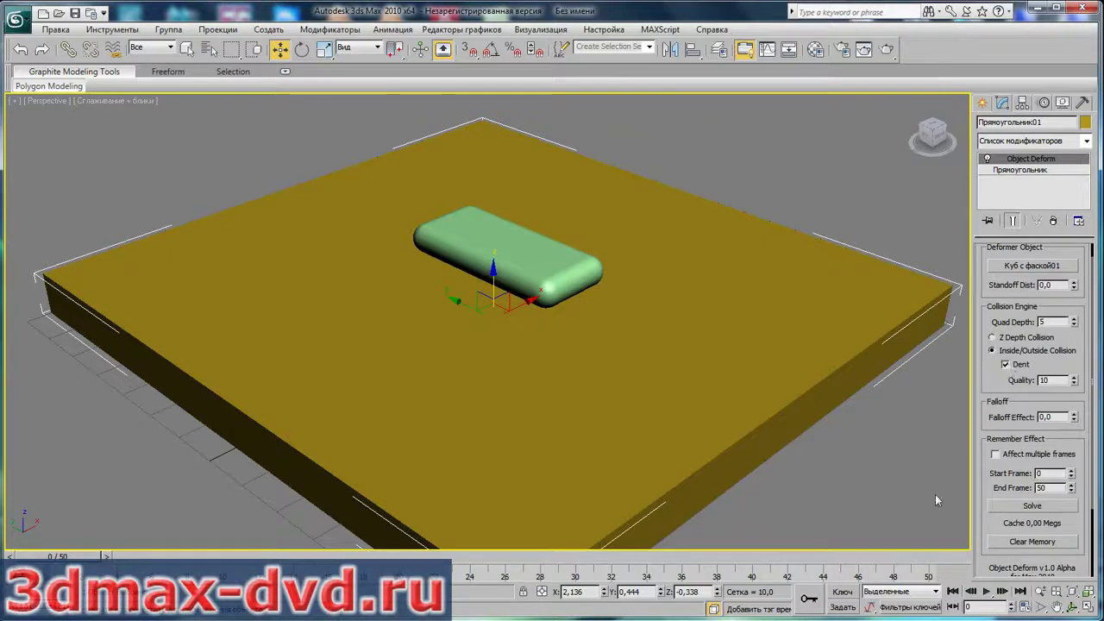
- Show all four viewports, play the animation with the Left view zoomed in on the contact area, and return to frame 0
{"action": "left_click", "coordinate": [1088, 608]}
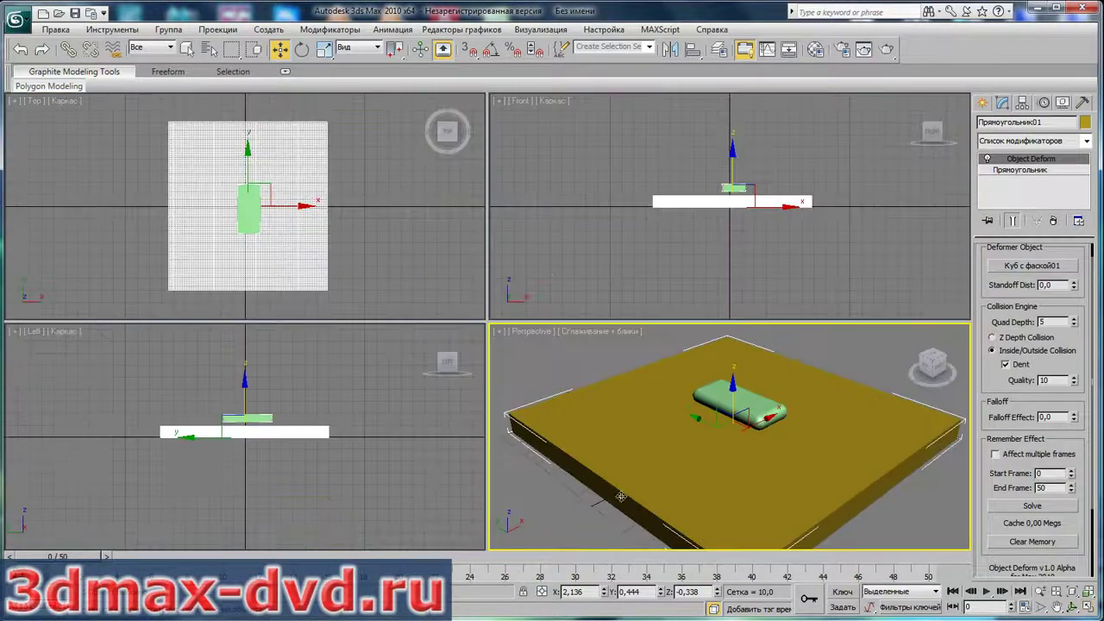
{"action": "right_click", "coordinate": [432, 484]}
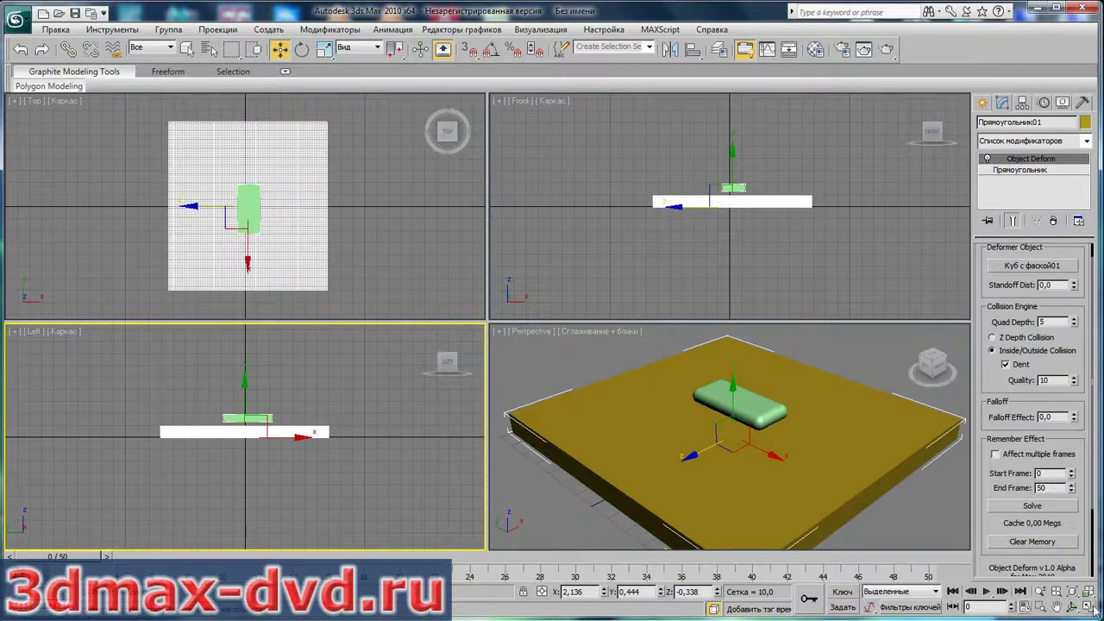
{"action": "scroll", "coordinate": [301, 418], "scroll_direction": "up", "scroll_amount": 8}
{"action": "middle_click_drag", "start_coordinate": [308, 393], "coordinate": [302, 453]}
{"action": "key", "text": "/"}
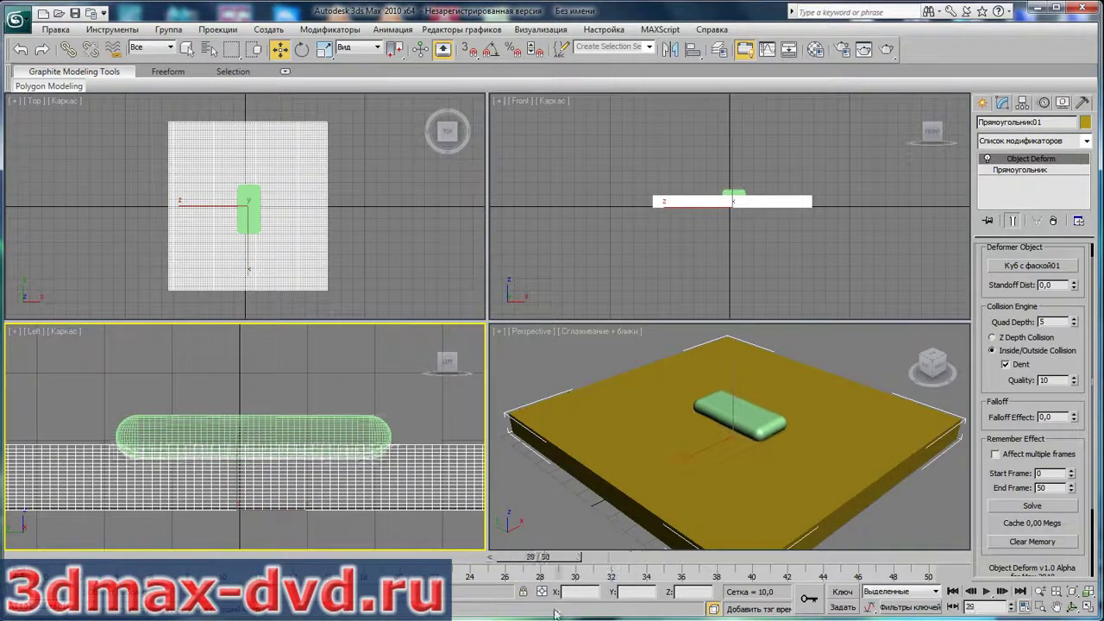
{"action": "key", "text": "/"}
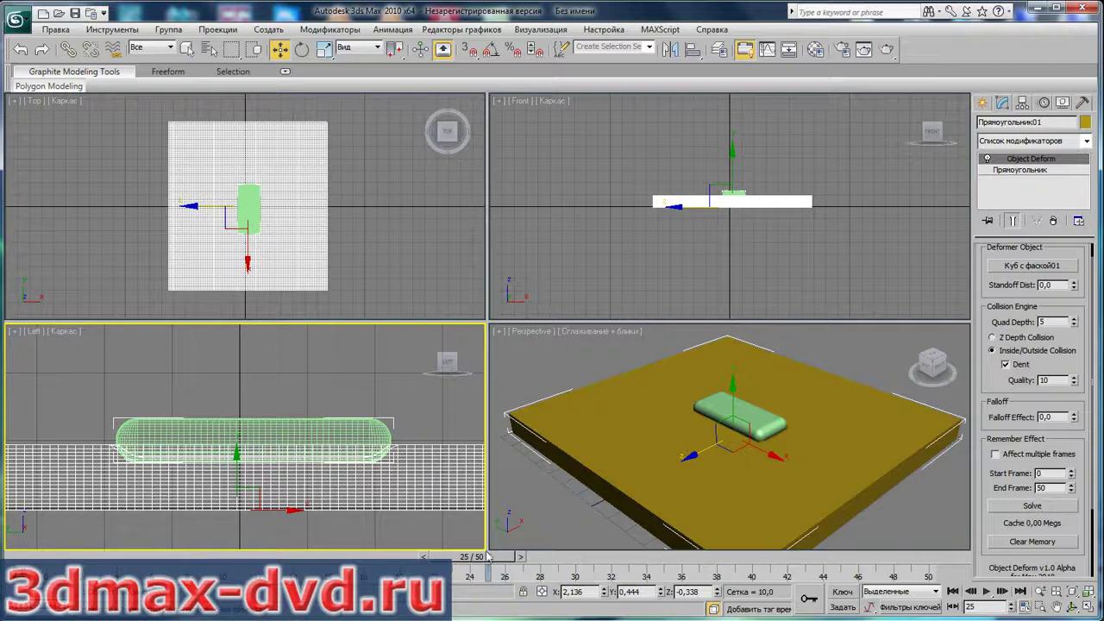
{"action": "left_click_drag", "start_coordinate": [479, 561], "coordinate": [61, 560]}
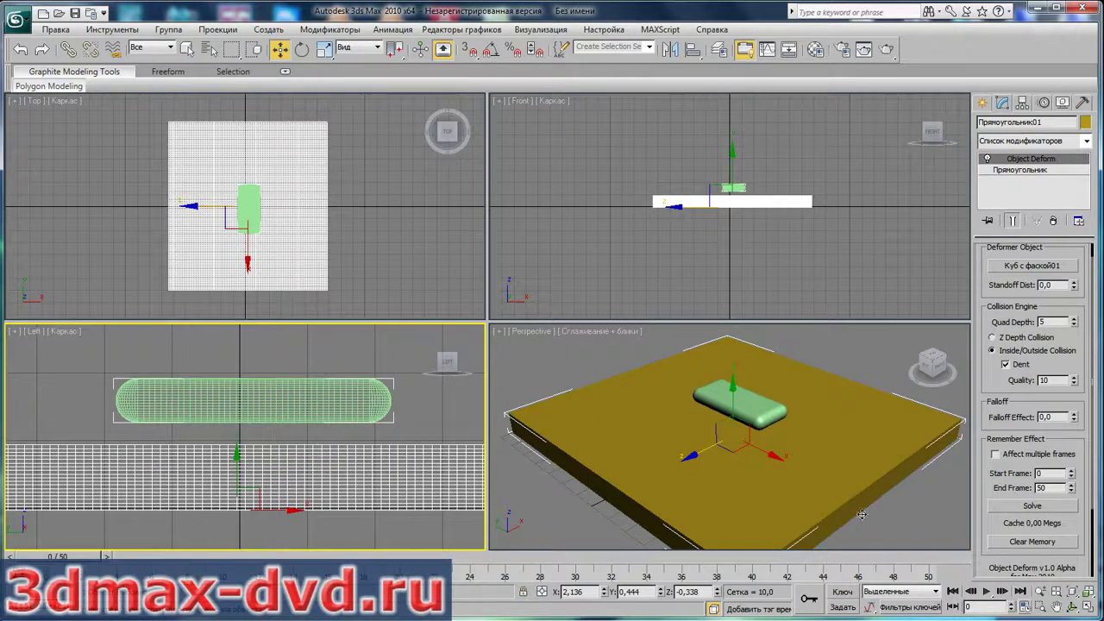
- Solve the slab's Object Deform effect, move to frame 25 and maximize the Perspective view
{"action": "left_click", "coordinate": [1046, 513]}
{"action": "left_click_drag", "start_coordinate": [78, 559], "coordinate": [498, 600]}
{"action": "key", "text": "w"}
{"action": "left_click", "coordinate": [806, 454]}
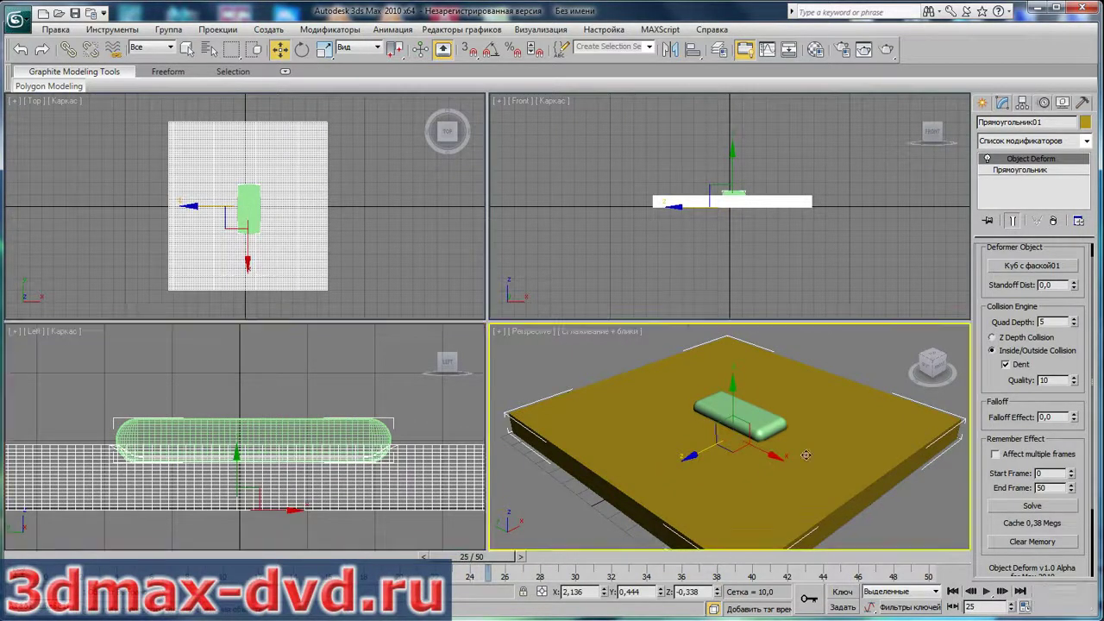
{"action": "left_click", "coordinate": [1088, 608]}
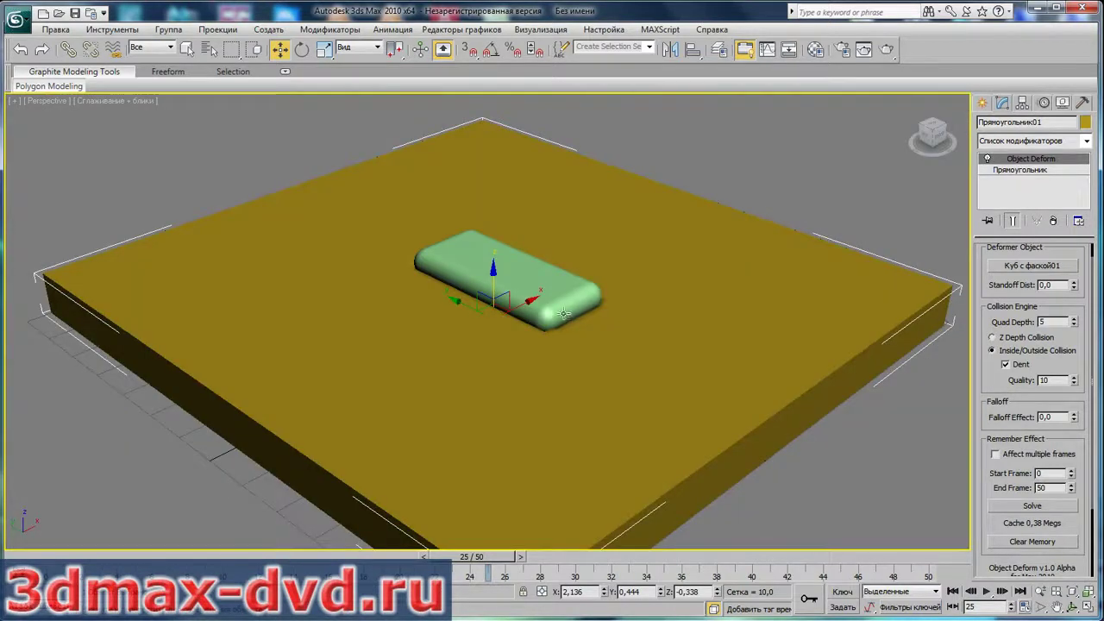
- Hide the chamfer box and check the imprint it leaves in the slab around frame 25
{"action": "scroll", "coordinate": [562, 312], "scroll_direction": "up", "scroll_amount": 5}
{"action": "middle_click_drag", "start_coordinate": [592, 347], "coordinate": [559, 376]}
{"action": "left_click", "coordinate": [734, 358]}
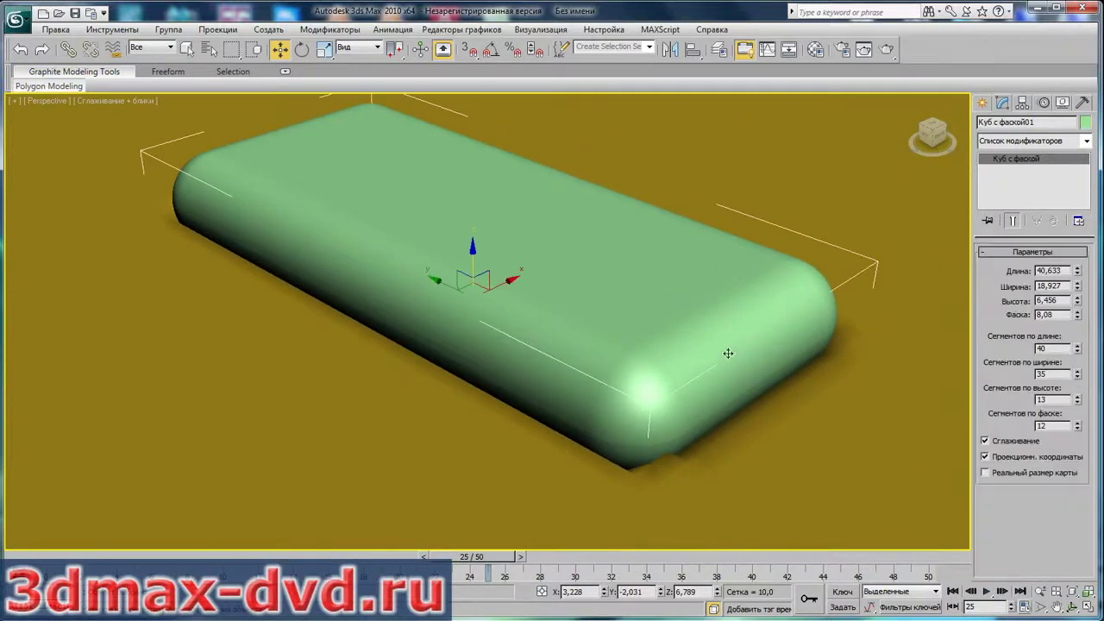
{"action": "left_click", "coordinate": [1063, 105]}
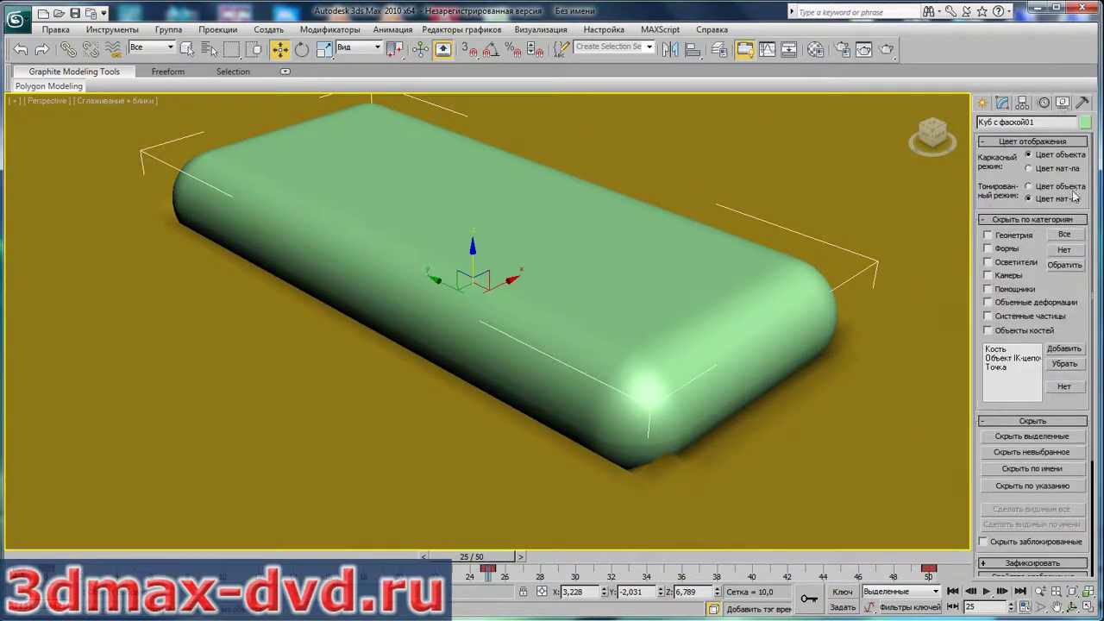
{"action": "left_click", "coordinate": [1030, 436]}
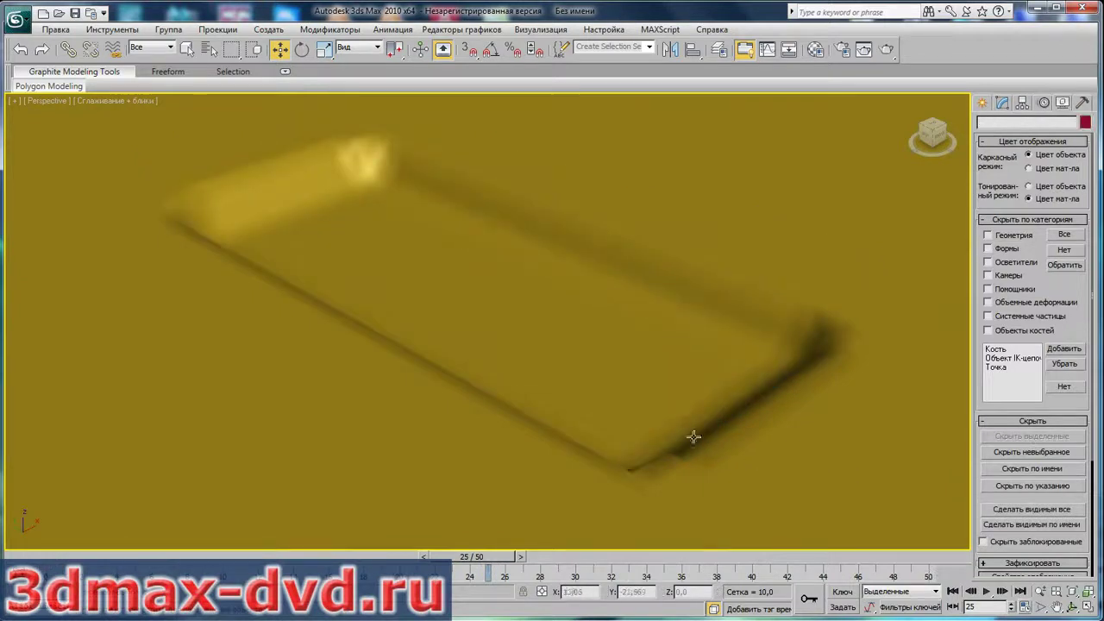
{"action": "scroll", "coordinate": [627, 364], "scroll_direction": "down", "scroll_amount": 2}
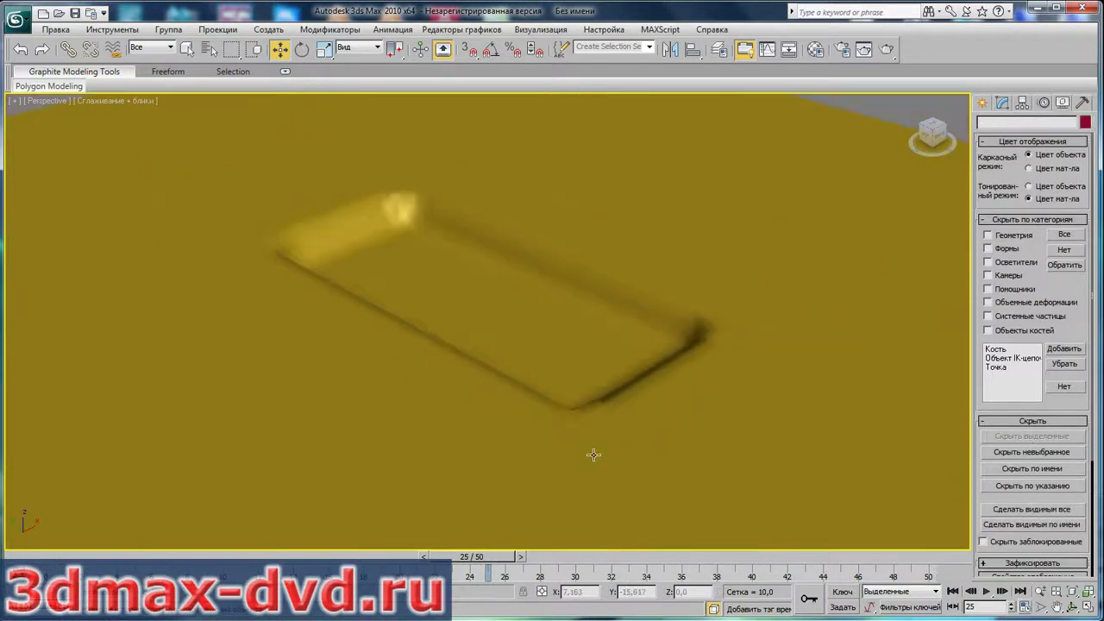
{"action": "left_click_drag", "start_coordinate": [472, 556], "coordinate": [496, 576]}
{"action": "key", "text": "w"}
- Enable Affect multiple frames in the slab's Object Deform modifier and check the imprint through to frame 50
{"action": "left_click", "coordinate": [1000, 104]}
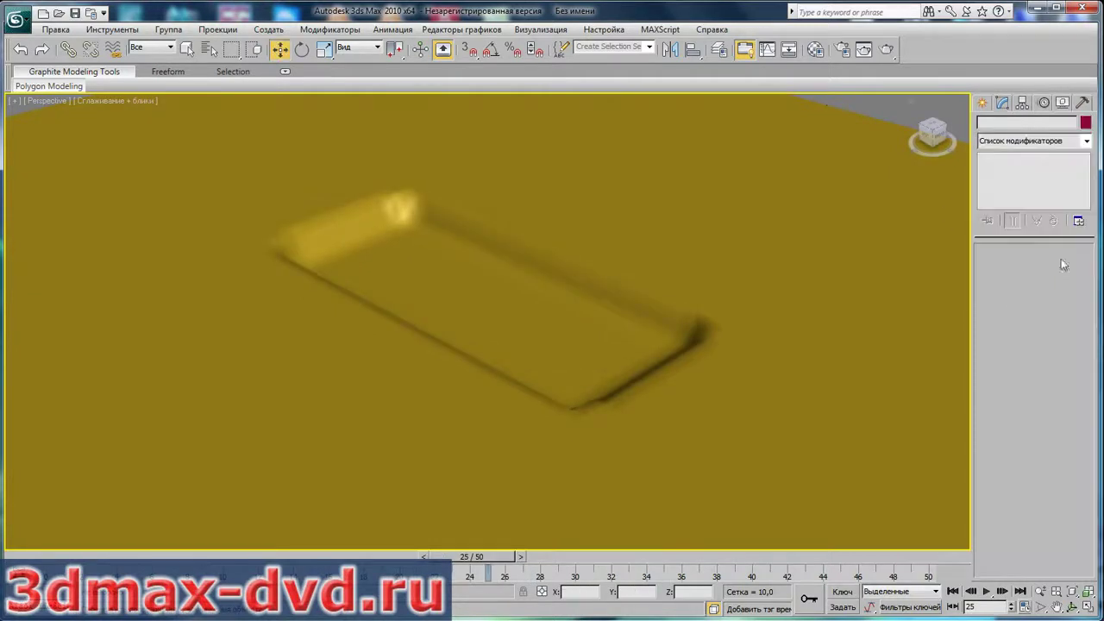
{"action": "left_click", "coordinate": [835, 389]}
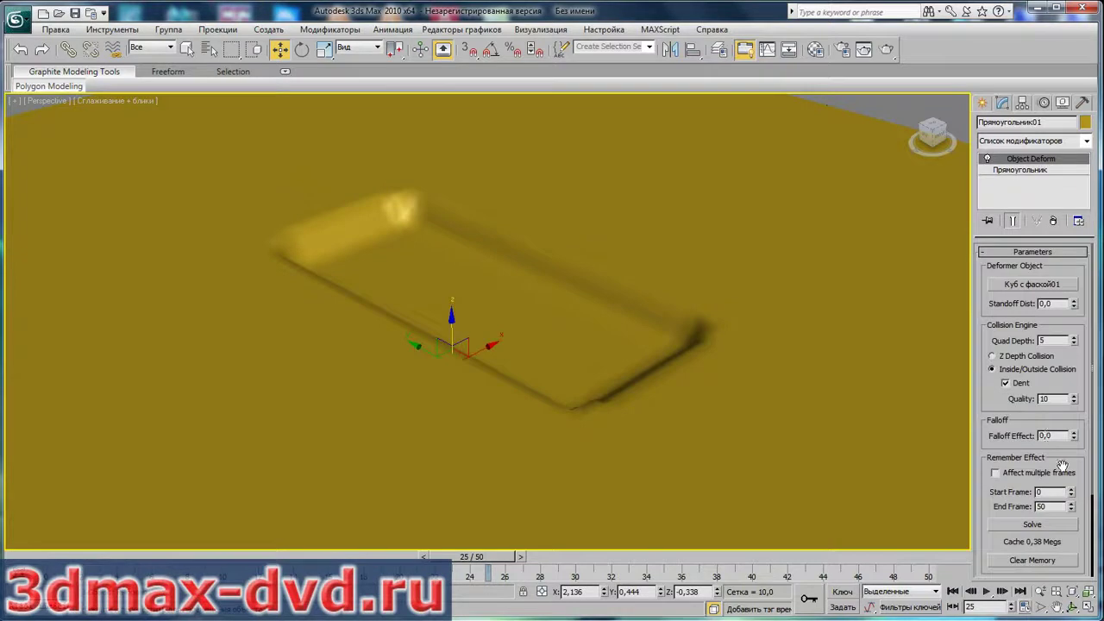
{"action": "left_click_drag", "start_coordinate": [1067, 463], "coordinate": [1067, 447]}
{"action": "left_click", "coordinate": [996, 459]}
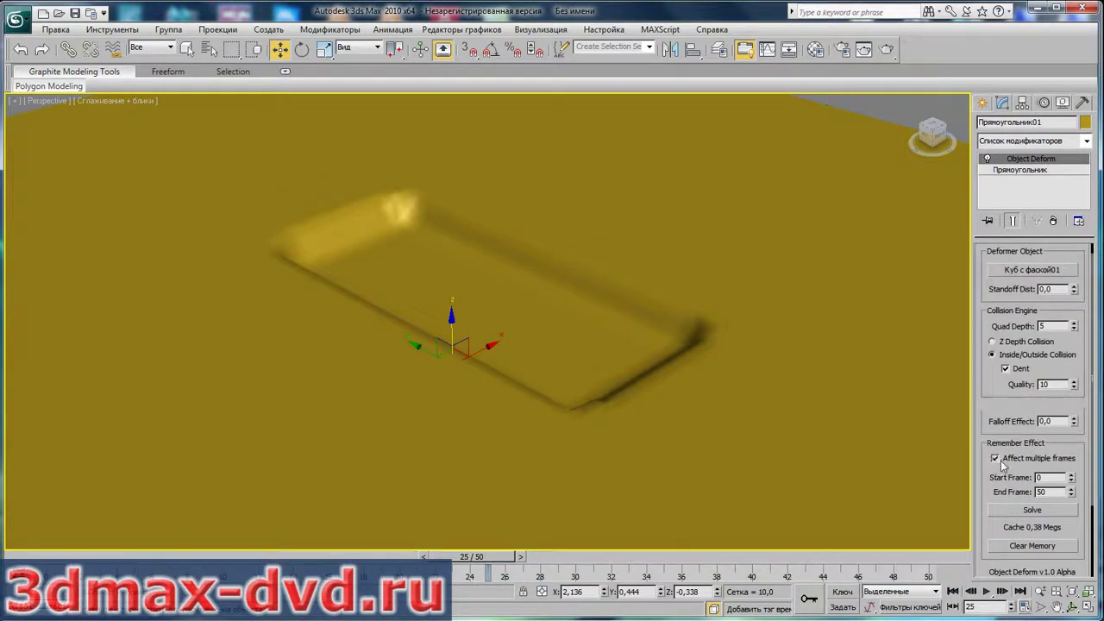
{"action": "left_click_drag", "start_coordinate": [480, 557], "coordinate": [365, 558]}
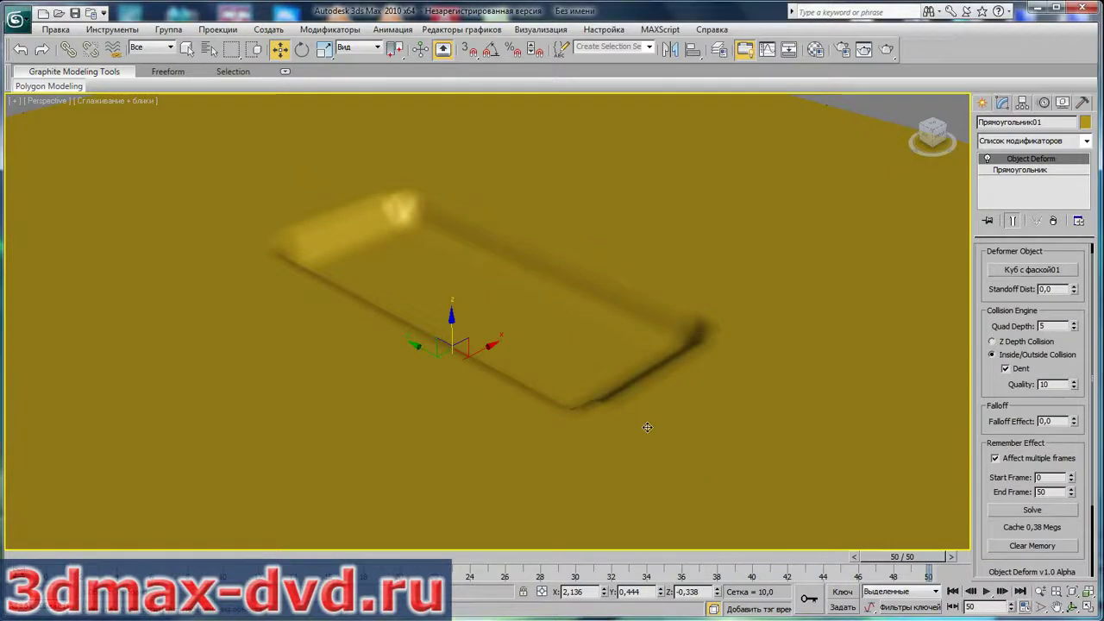
{"action": "scroll", "coordinate": [647, 426], "scroll_direction": "down", "scroll_amount": 5}
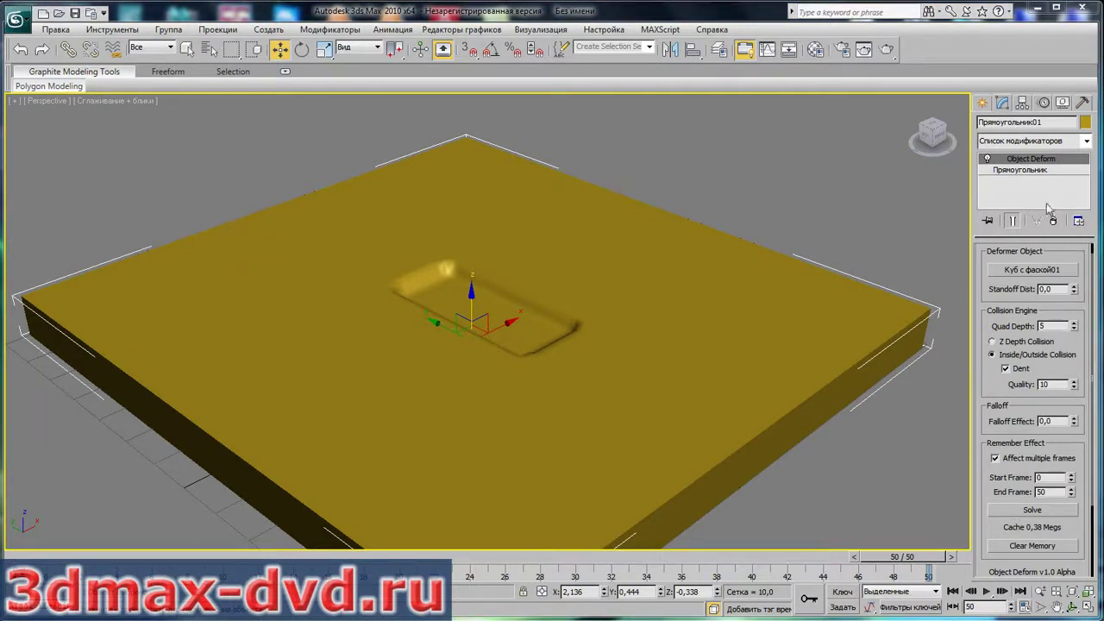
- Try a MeshSmooth modifier above Object Deform on the slab and view the imprint from a steeper angle
{"action": "left_click", "coordinate": [1086, 142]}
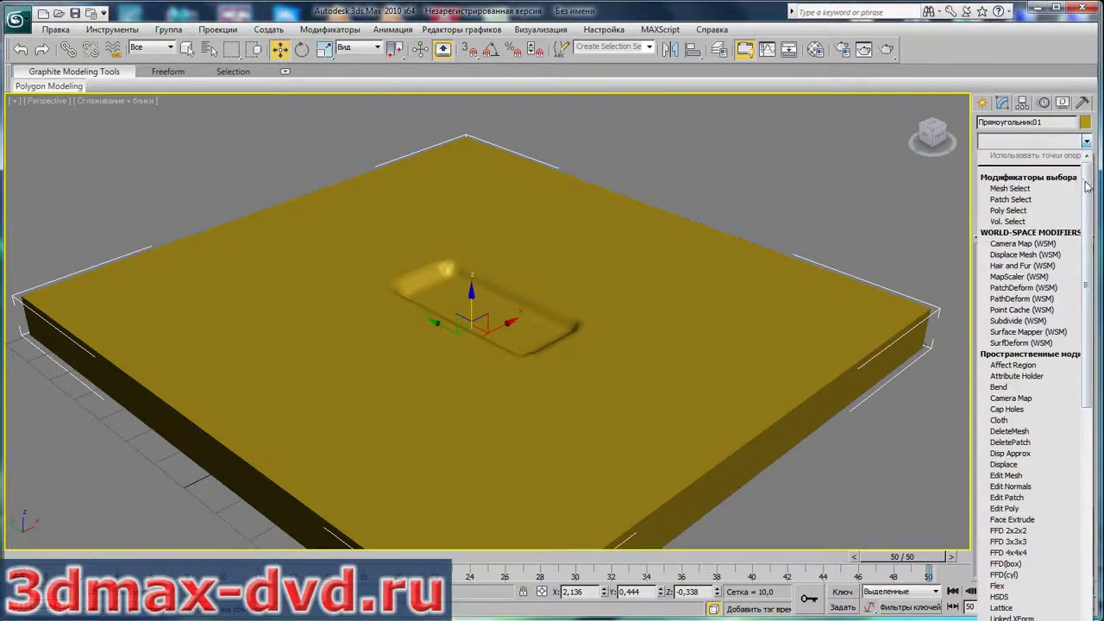
{"action": "left_click_drag", "start_coordinate": [1087, 187], "coordinate": [1093, 347]}
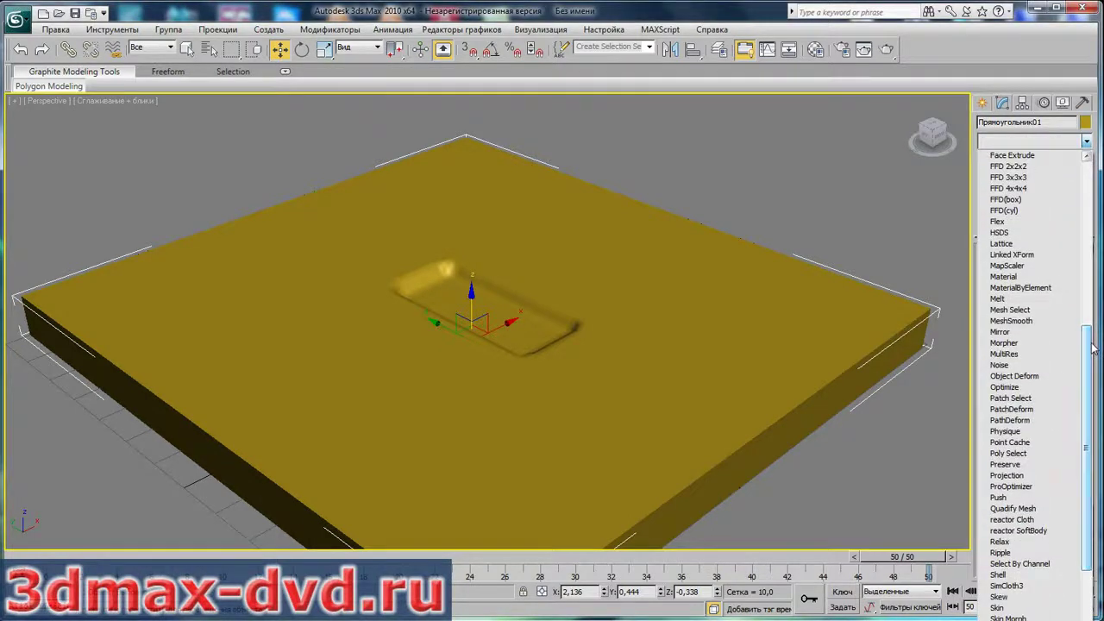
{"action": "left_click", "coordinate": [1011, 321]}
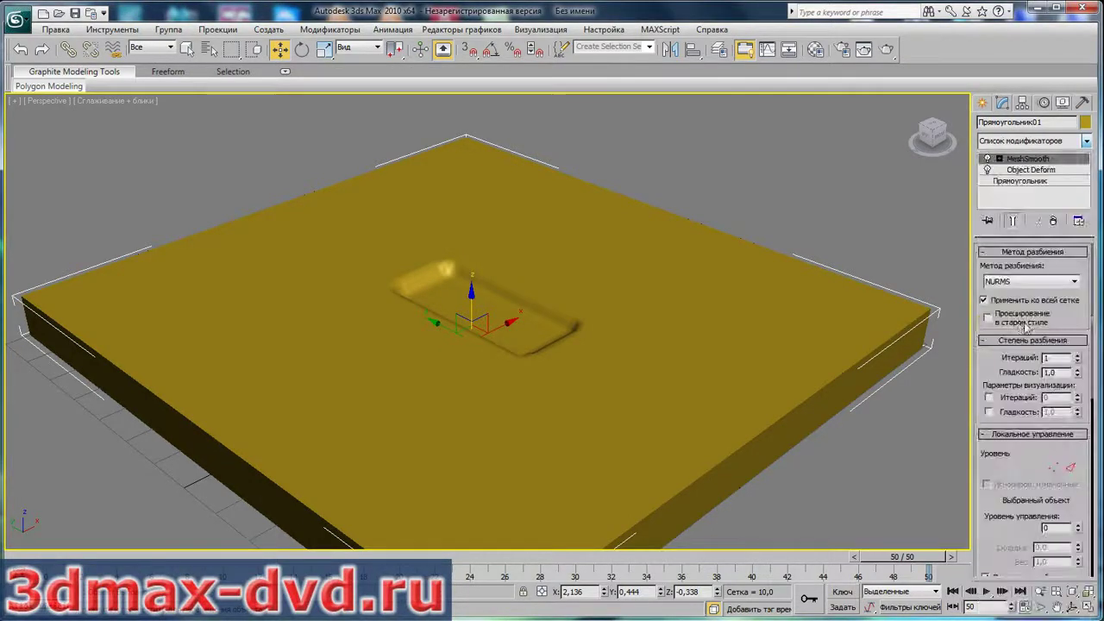
{"action": "left_click", "coordinate": [1072, 607]}
{"action": "left_click_drag", "start_coordinate": [529, 394], "coordinate": [552, 379]}
- Scrub through the animation to check the smoothed imprint, and remove the MeshSmooth modifier from the slab
{"action": "left_click_drag", "start_coordinate": [881, 559], "coordinate": [57, 557]}
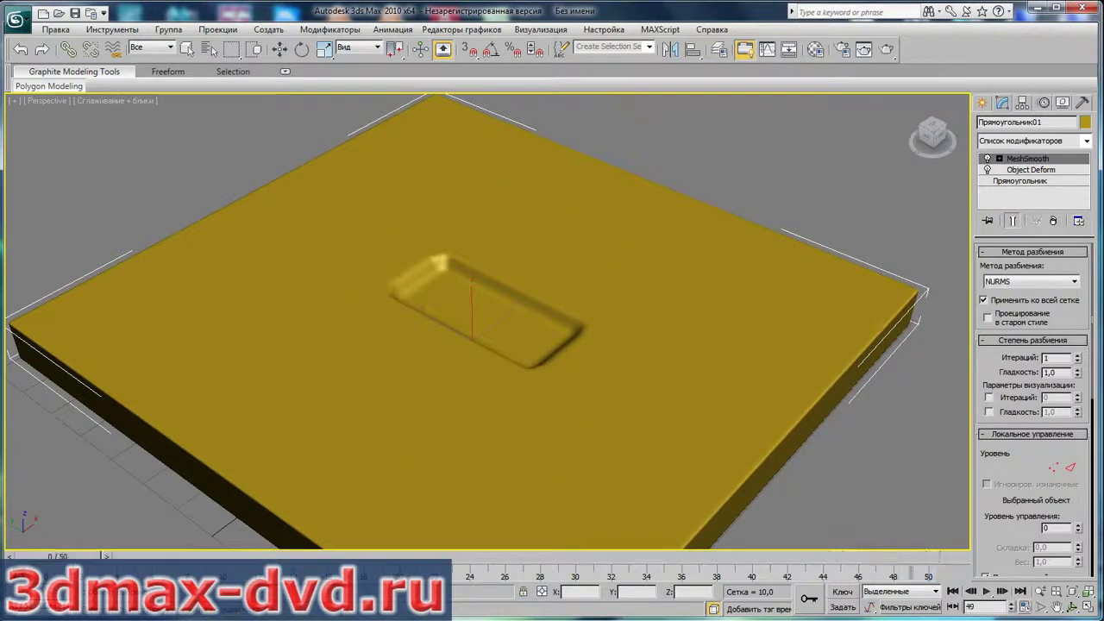
{"action": "left_click_drag", "start_coordinate": [303, 558], "coordinate": [489, 541]}
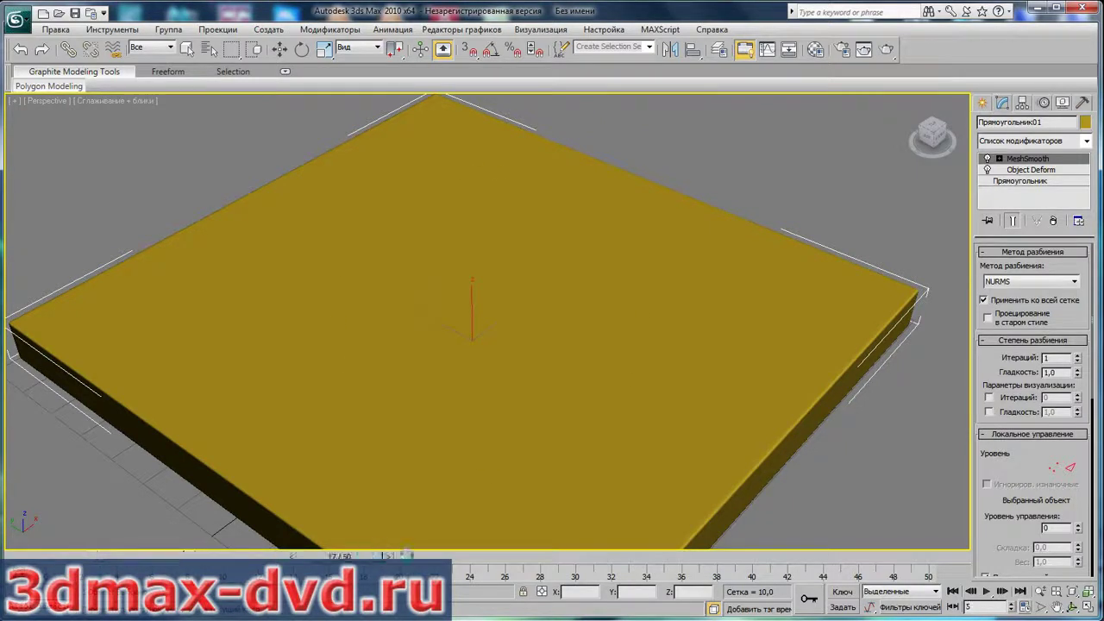
{"action": "left_click_drag", "start_coordinate": [443, 556], "coordinate": [539, 557]}
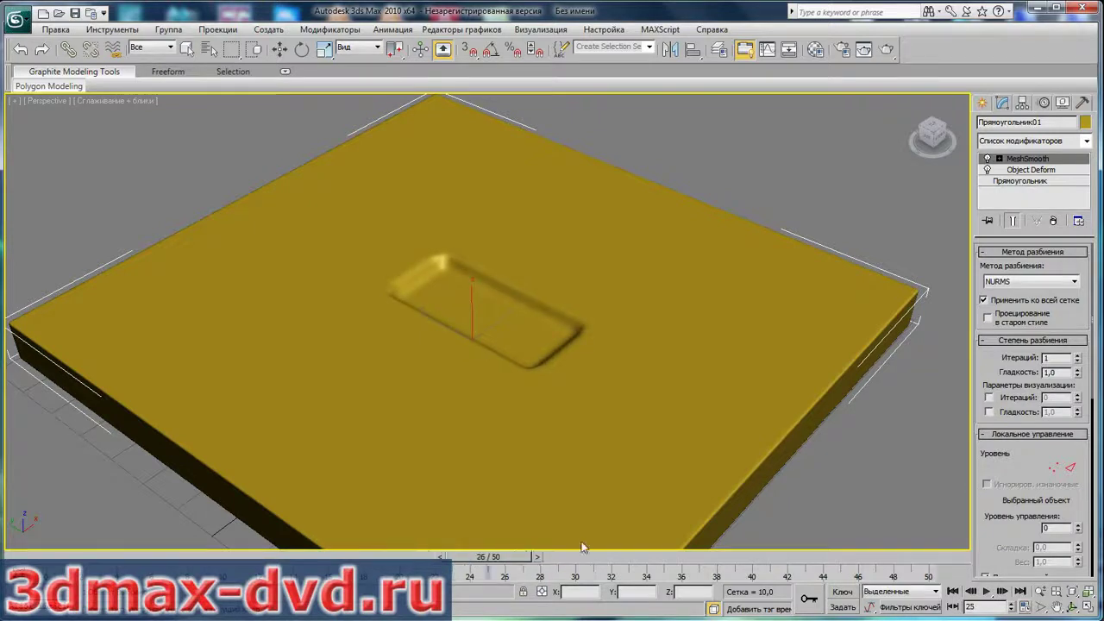
{"action": "left_click", "coordinate": [1072, 608]}
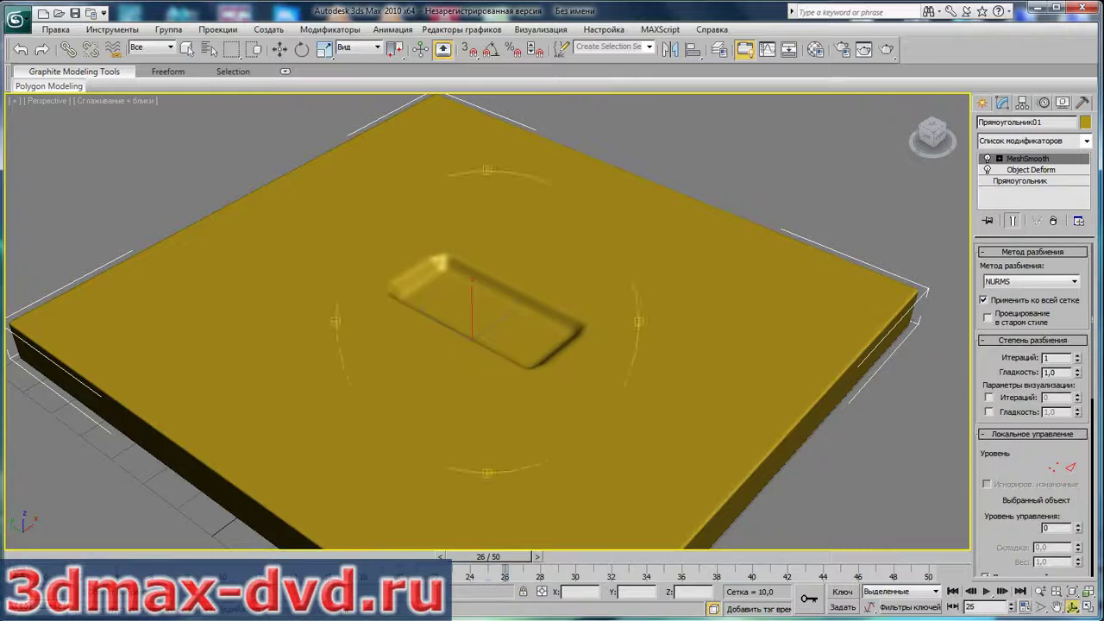
{"action": "left_click", "coordinate": [1053, 221]}
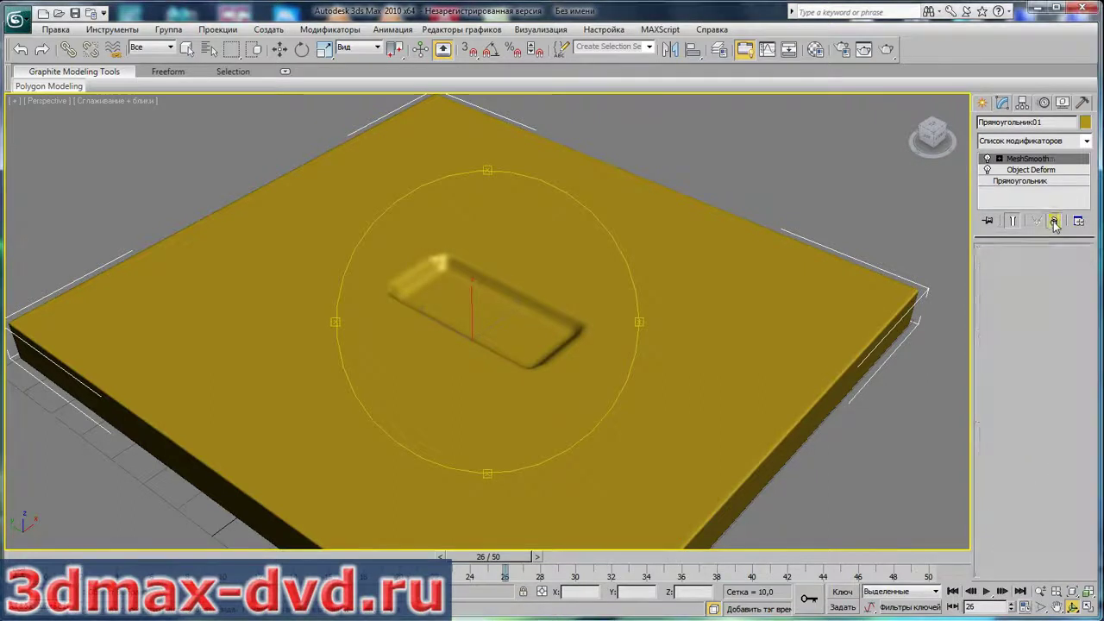
- Move to frame 21 and switch the slab's Object Deform to Z Depth Collision
{"action": "left_click_drag", "start_coordinate": [488, 557], "coordinate": [405, 556]}
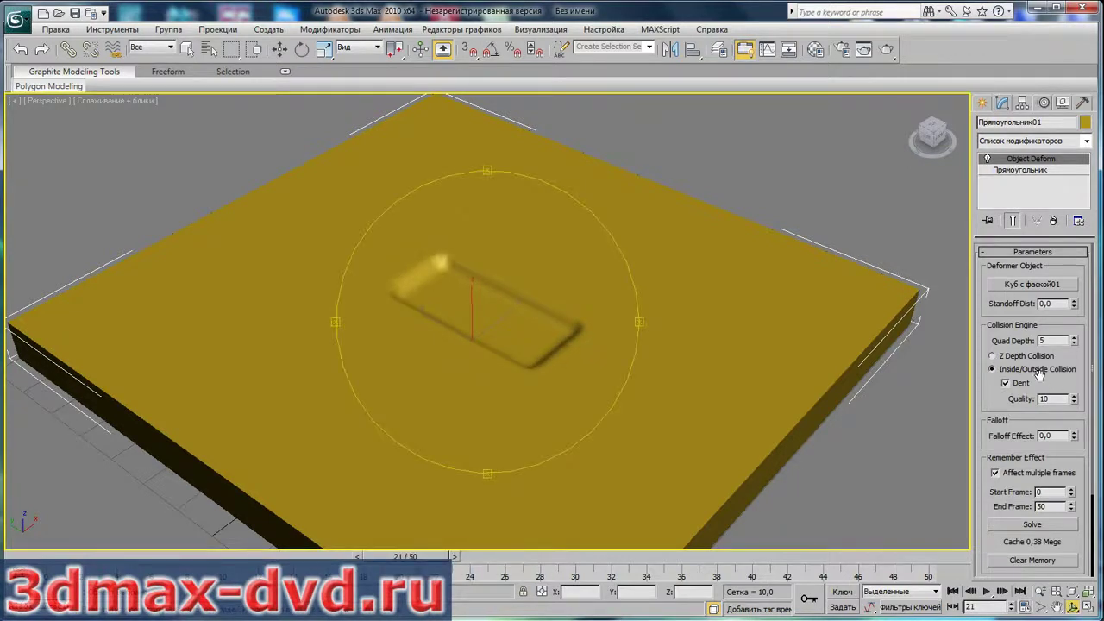
{"action": "left_click", "coordinate": [993, 357]}
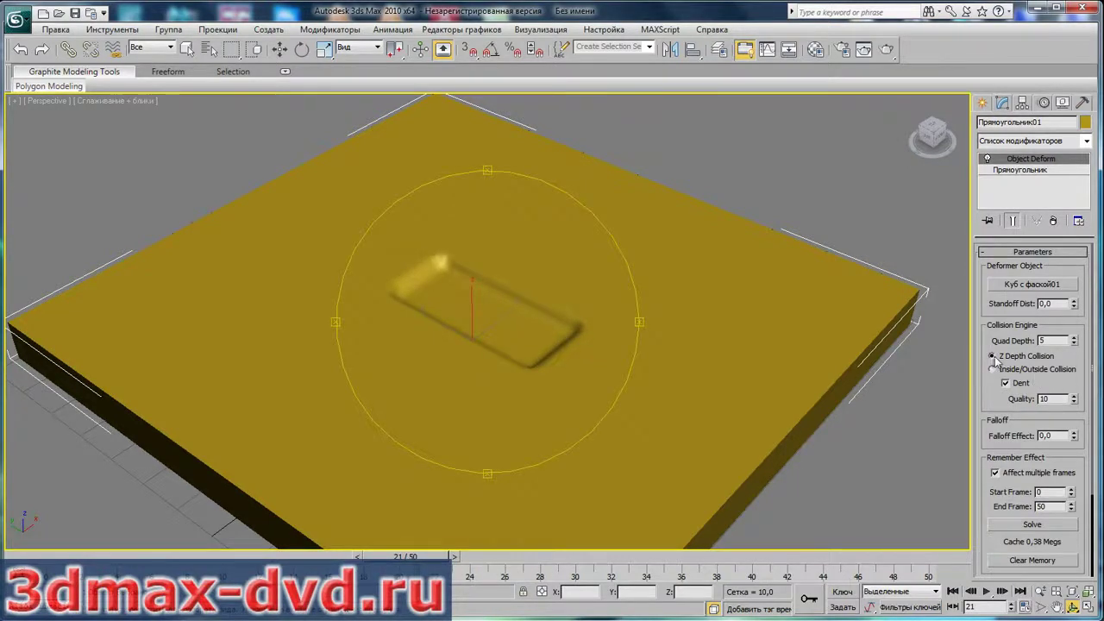